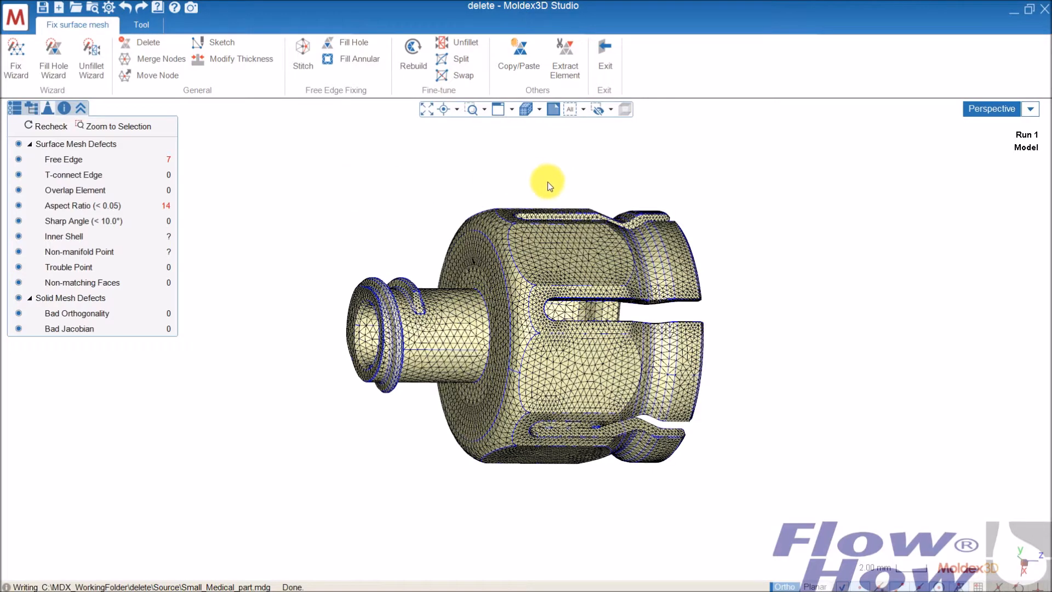
Step: Examine the part's surface mesh from several angles, including a close view of the distorted elements on the flat end face
{"action": "middle_click_drag", "start_coordinate": [560, 331], "coordinate": [476, 284]}
{"action": "middle_click_drag", "start_coordinate": [668, 323], "coordinate": [568, 254]}
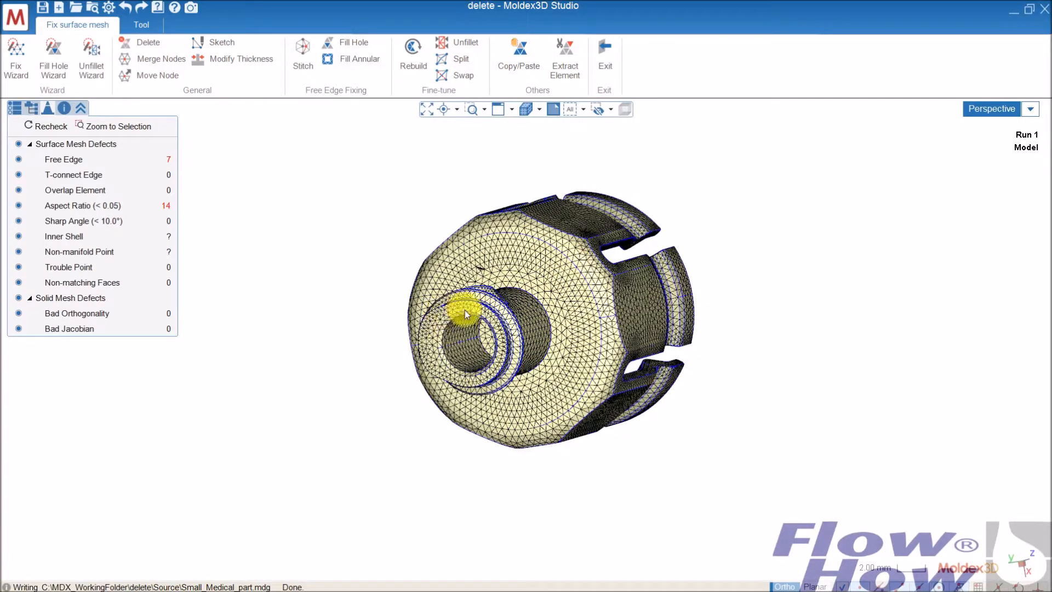
{"action": "right_click_drag", "start_coordinate": [448, 372], "coordinate": [521, 312]}
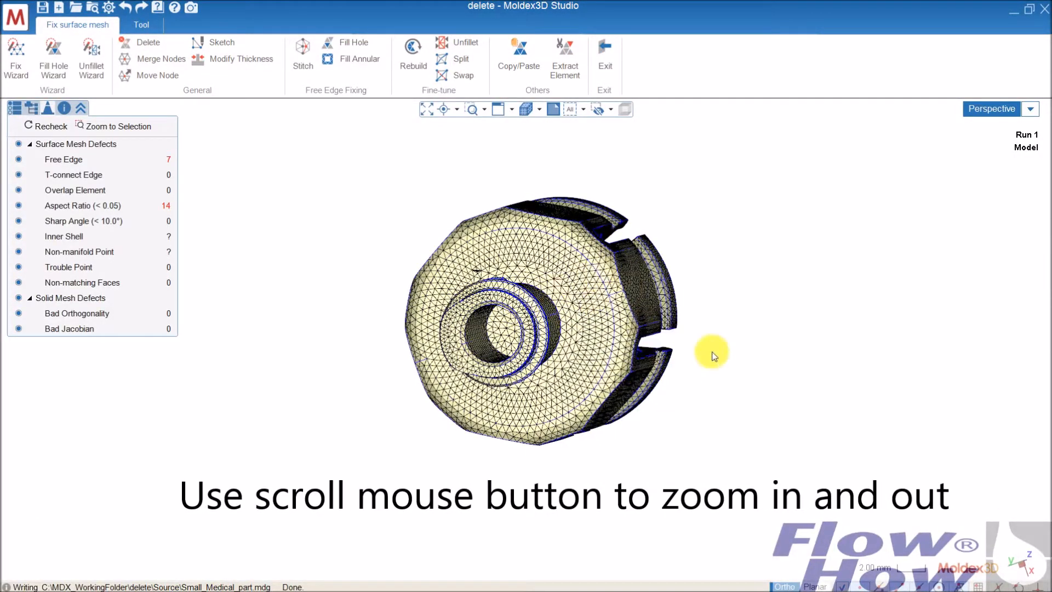
{"action": "scroll", "coordinate": [734, 368], "scroll_direction": "up", "scroll_amount": 3}
{"action": "scroll", "coordinate": [734, 368], "scroll_direction": "down", "scroll_amount": 2}
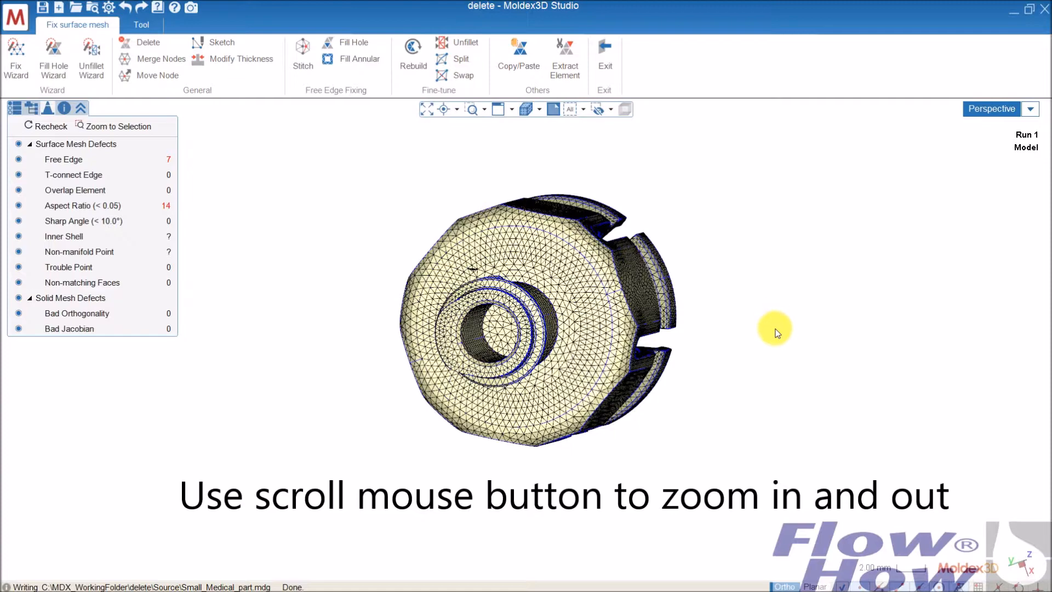
{"action": "scroll", "coordinate": [986, 198], "scroll_direction": "up", "scroll_amount": 5}
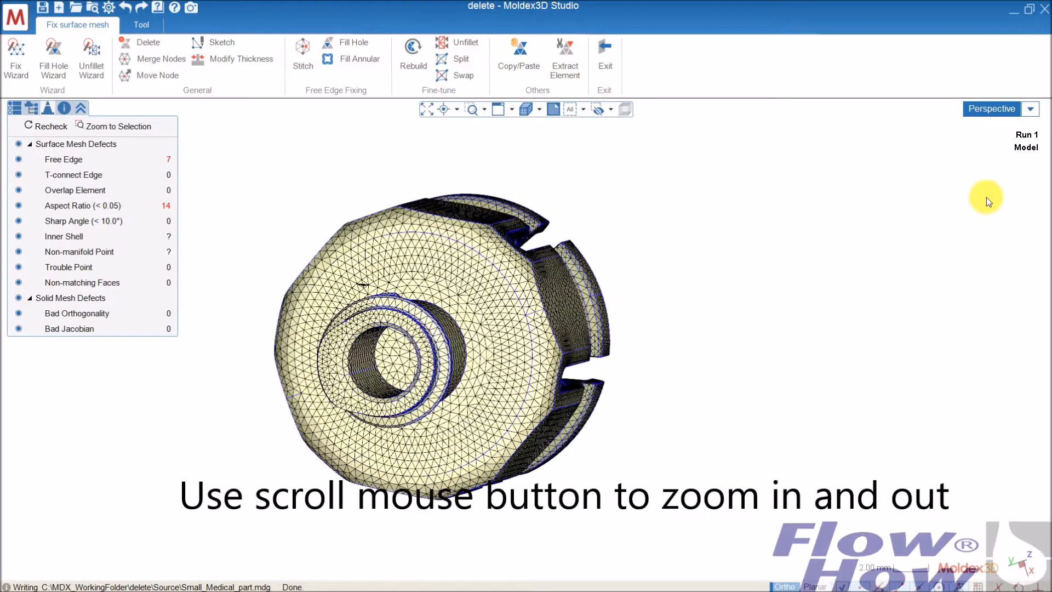
{"action": "scroll", "coordinate": [986, 200], "scroll_direction": "down", "scroll_amount": 5}
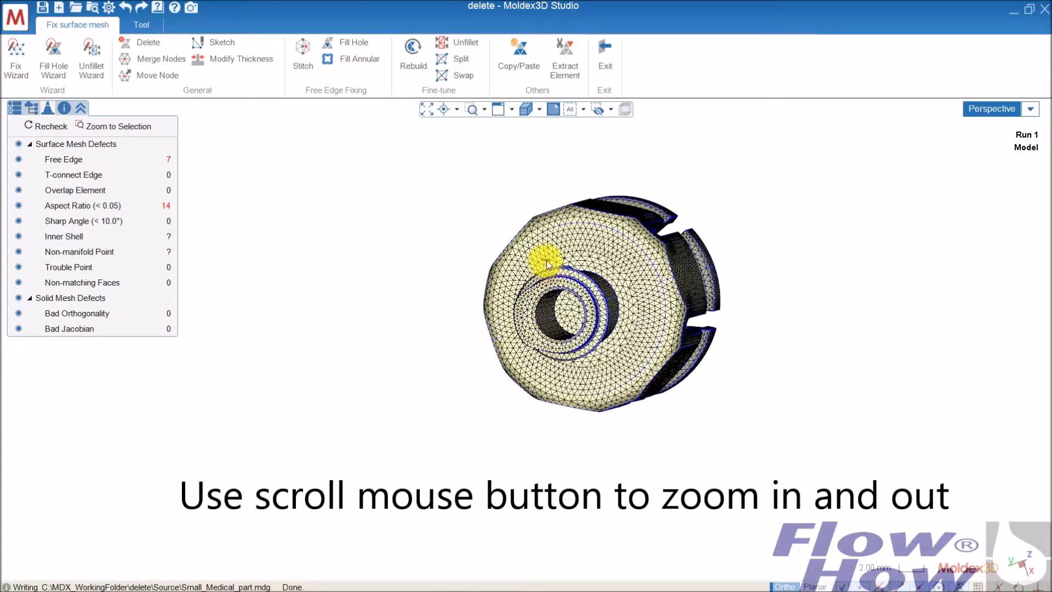
{"action": "scroll", "coordinate": [547, 262], "scroll_direction": "up", "scroll_amount": 5}
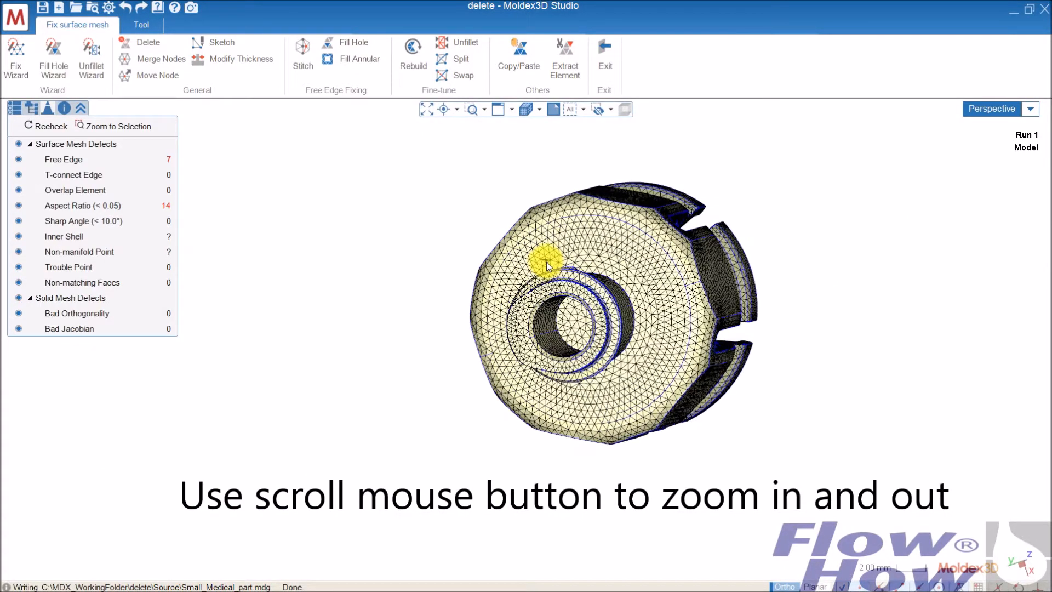
{"action": "scroll", "coordinate": [547, 262], "scroll_direction": "up", "scroll_amount": 4}
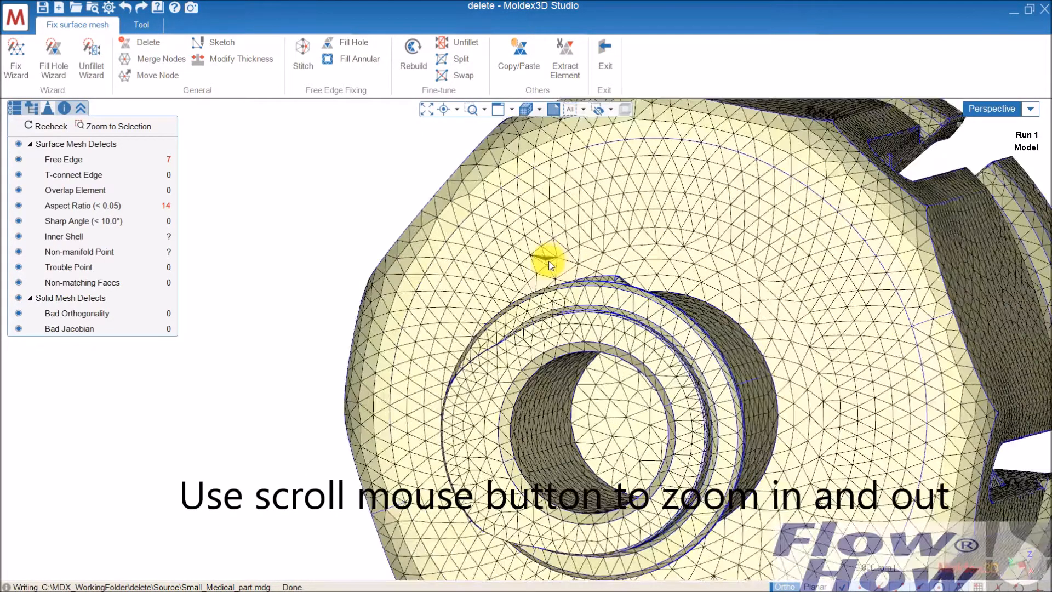
{"action": "scroll", "coordinate": [549, 262], "scroll_direction": "up", "scroll_amount": 8}
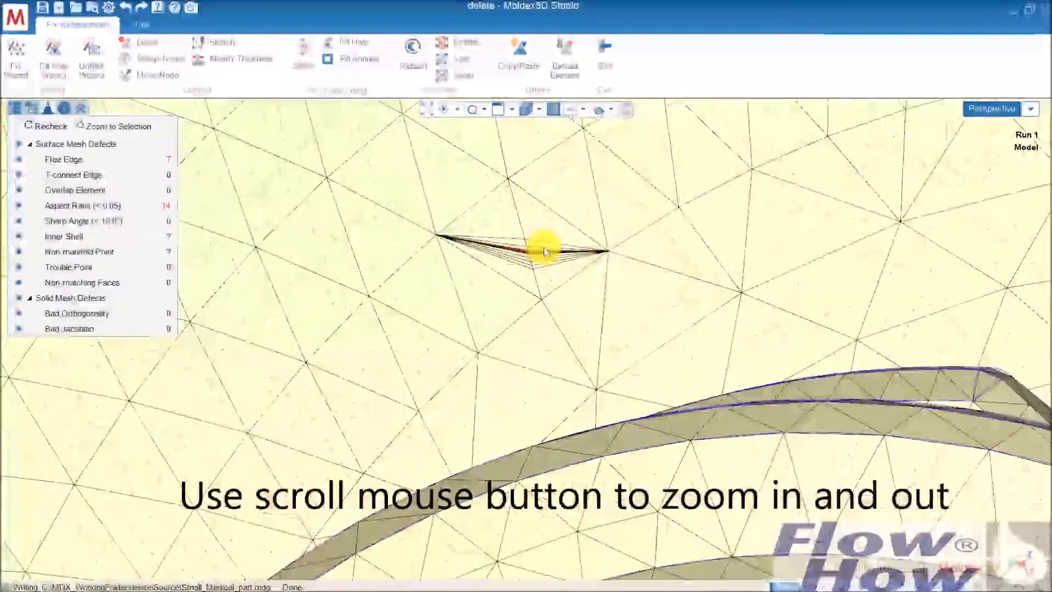
{"action": "scroll", "coordinate": [542, 251], "scroll_direction": "down", "scroll_amount": 5}
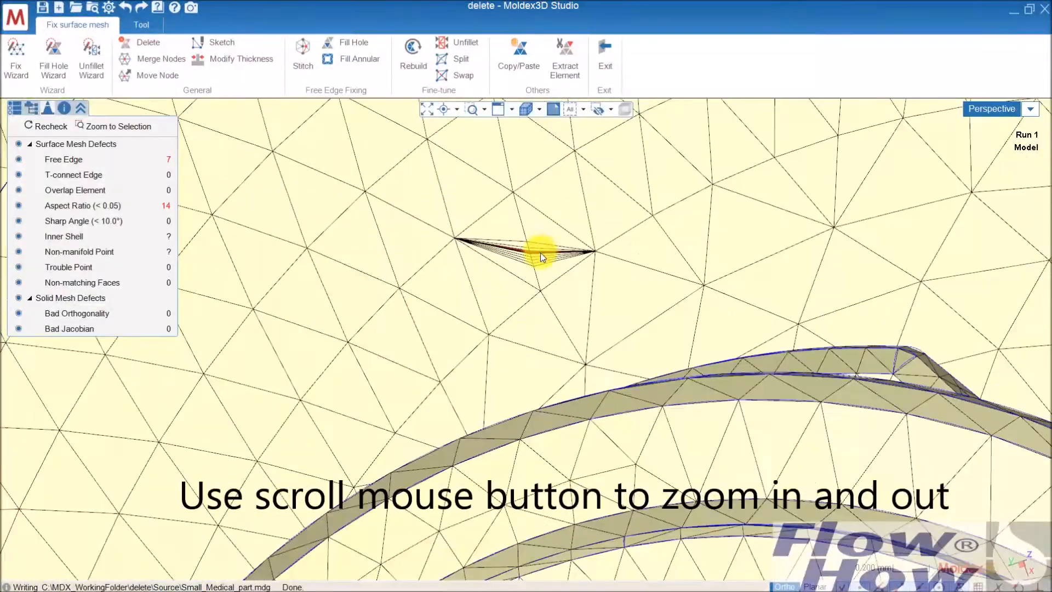
{"action": "scroll", "coordinate": [543, 255], "scroll_direction": "down", "scroll_amount": 10}
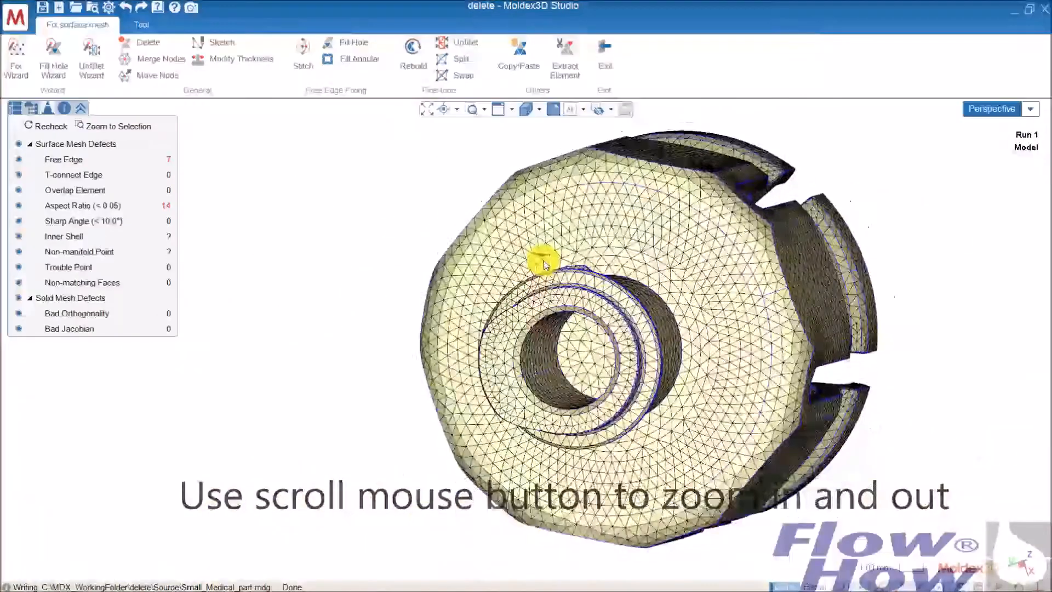
{"action": "middle_click_drag", "start_coordinate": [544, 266], "coordinate": [665, 306]}
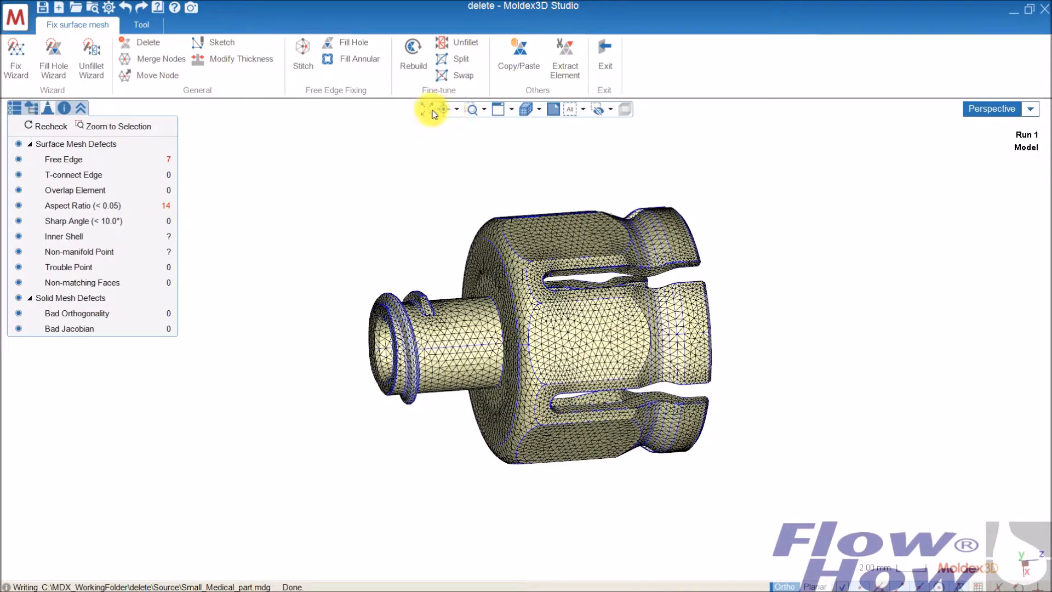
Step: Orbit the part about a picked rotation centre, and return to the default rotation centre for another orbit
{"action": "left_click", "coordinate": [458, 110]}
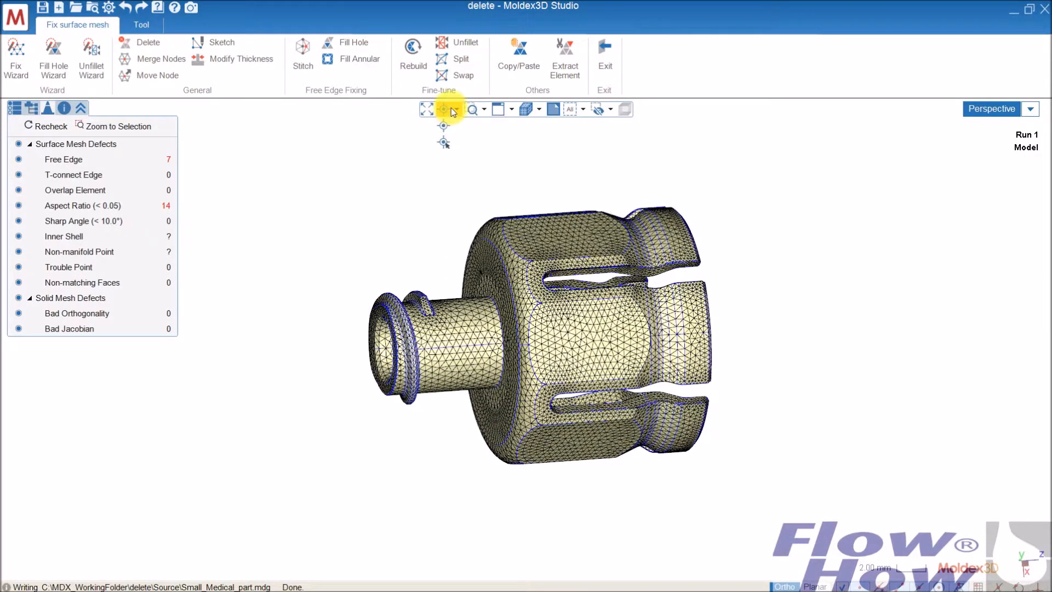
{"action": "left_click", "coordinate": [445, 143]}
{"action": "middle_click_drag", "start_coordinate": [412, 361], "coordinate": [469, 225]}
{"action": "left_click", "coordinate": [456, 110]}
{"action": "left_click", "coordinate": [444, 128]}
{"action": "middle_click_drag", "start_coordinate": [570, 318], "coordinate": [537, 211]}
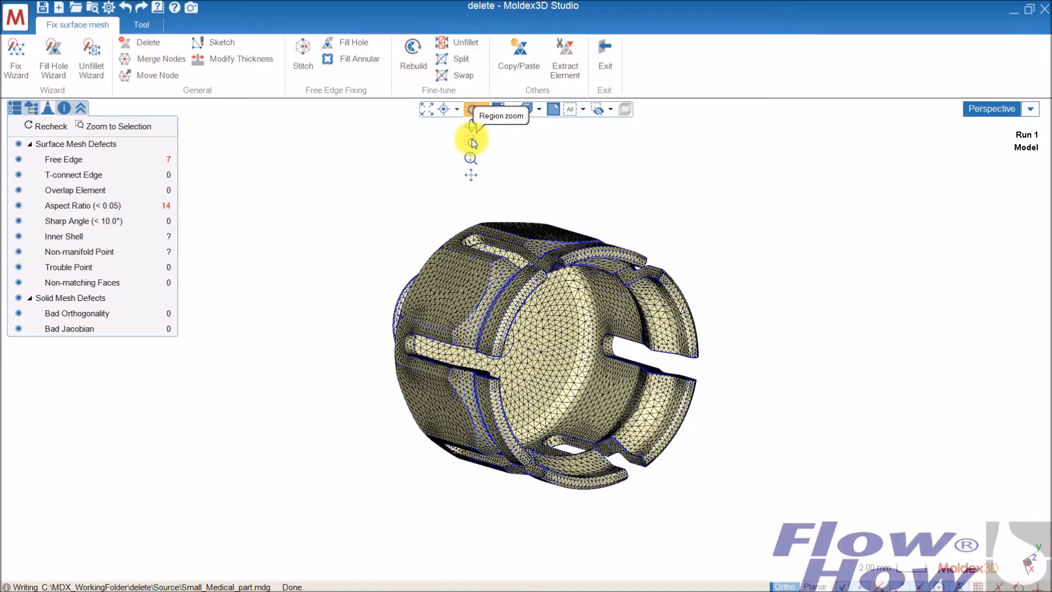
Step: Use Region zoom on the slotted end, fit the whole part in view, and inspect the flat end face around the stem
{"action": "left_click", "coordinate": [472, 143]}
{"action": "left_click_drag", "start_coordinate": [495, 334], "coordinate": [530, 362]}
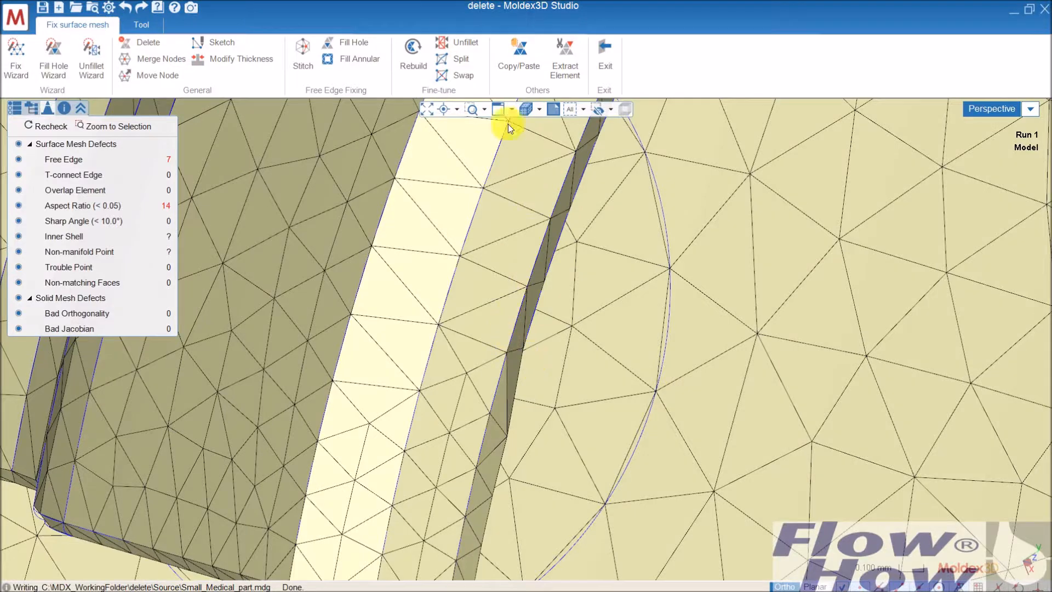
{"action": "left_click", "coordinate": [426, 110]}
{"action": "middle_click_drag", "start_coordinate": [557, 336], "coordinate": [536, 326]}
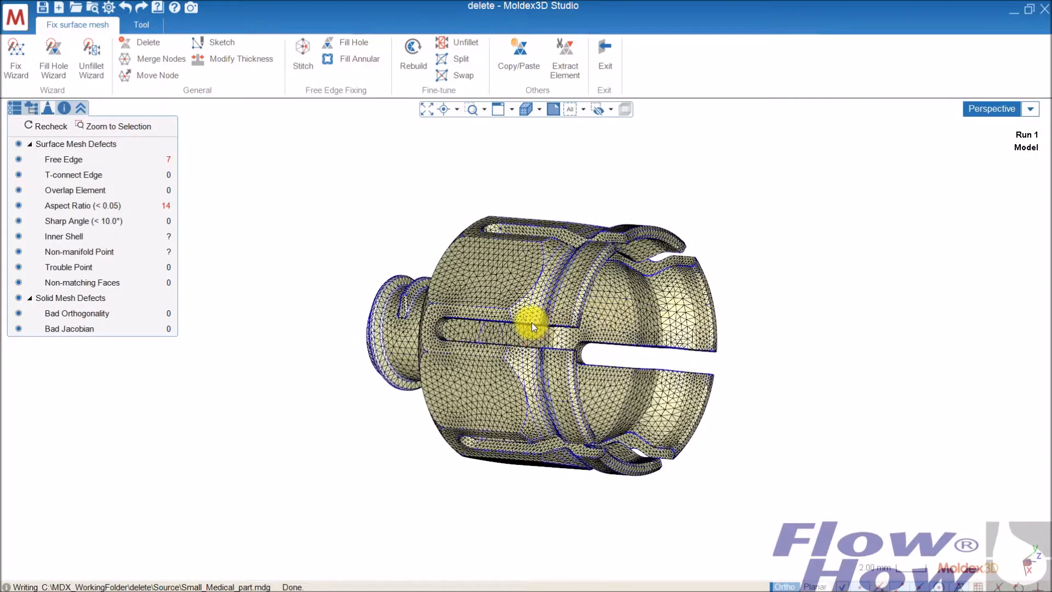
{"action": "middle_click_drag", "start_coordinate": [478, 295], "coordinate": [580, 303]}
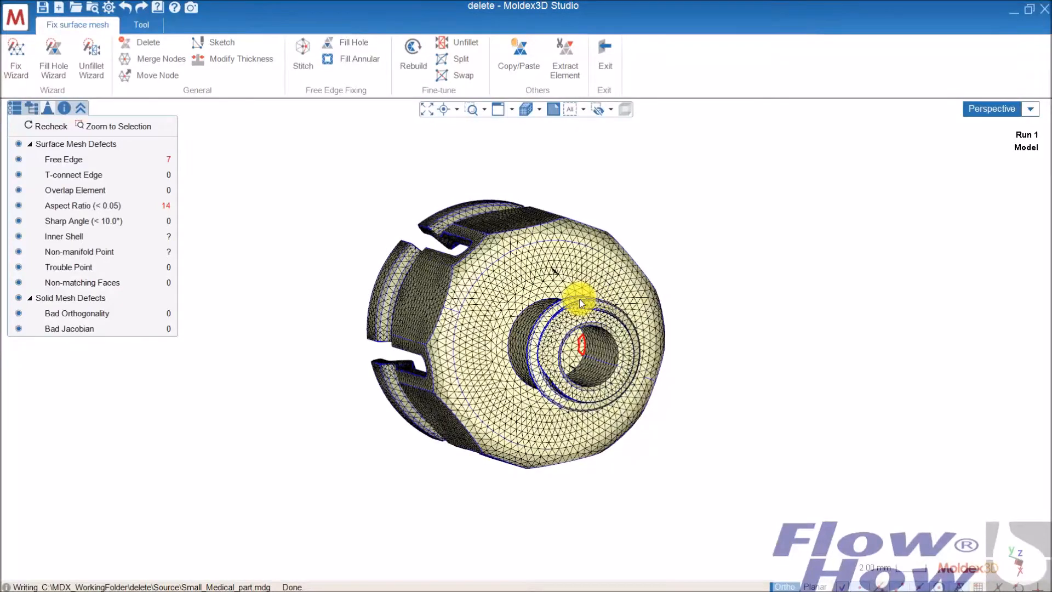
{"action": "middle_click_drag", "start_coordinate": [663, 282], "coordinate": [496, 253]}
{"action": "scroll", "coordinate": [639, 278], "scroll_direction": "up", "scroll_amount": 4}
{"action": "scroll", "coordinate": [521, 244], "scroll_direction": "down", "scroll_amount": 4}
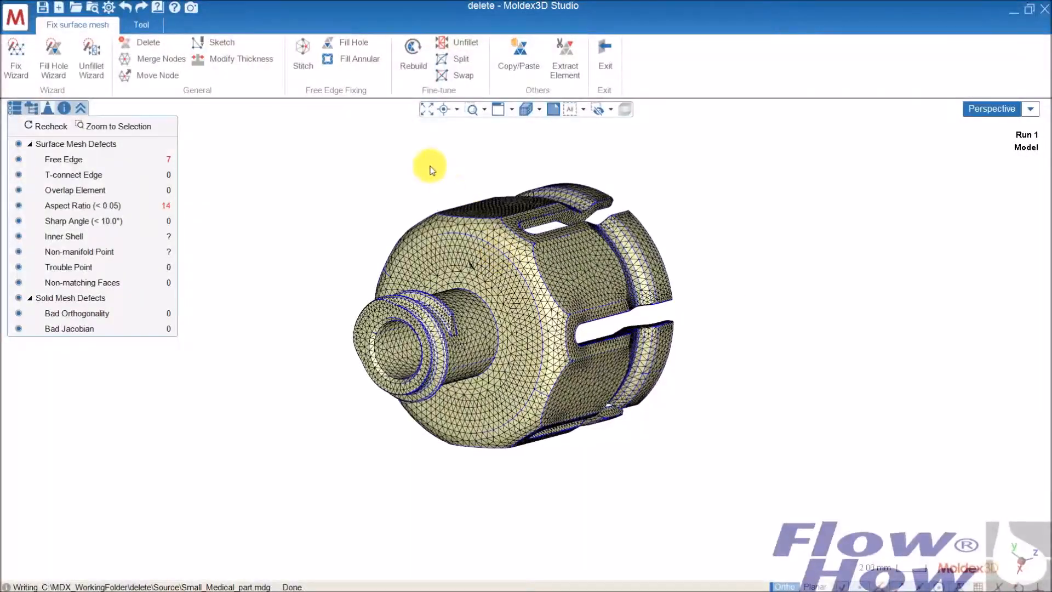
{"action": "scroll", "coordinate": [538, 258], "scroll_direction": "up", "scroll_amount": 8}
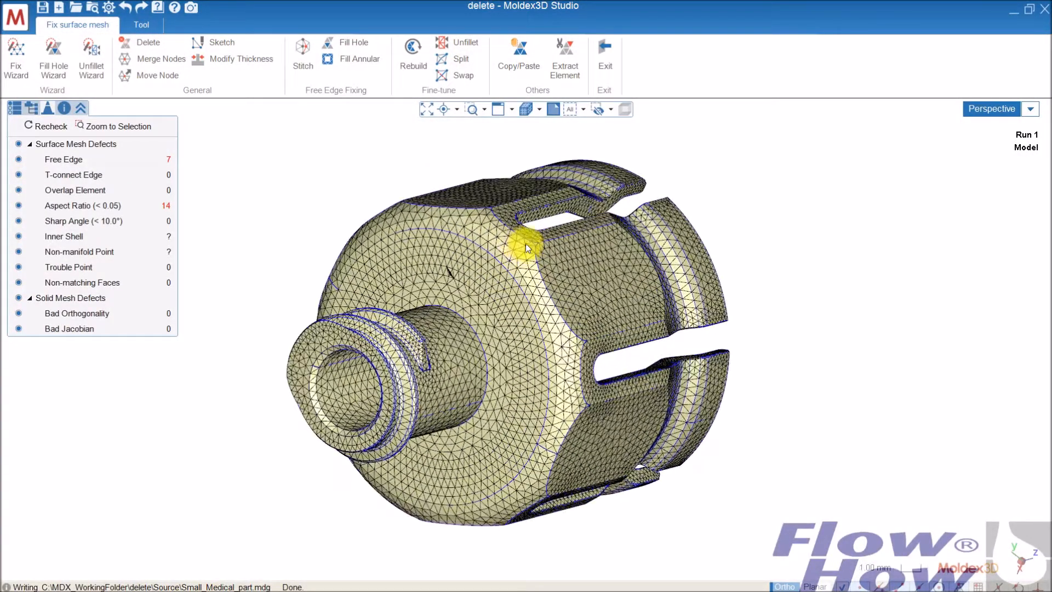
{"action": "scroll", "coordinate": [475, 258], "scroll_direction": "down", "scroll_amount": 3}
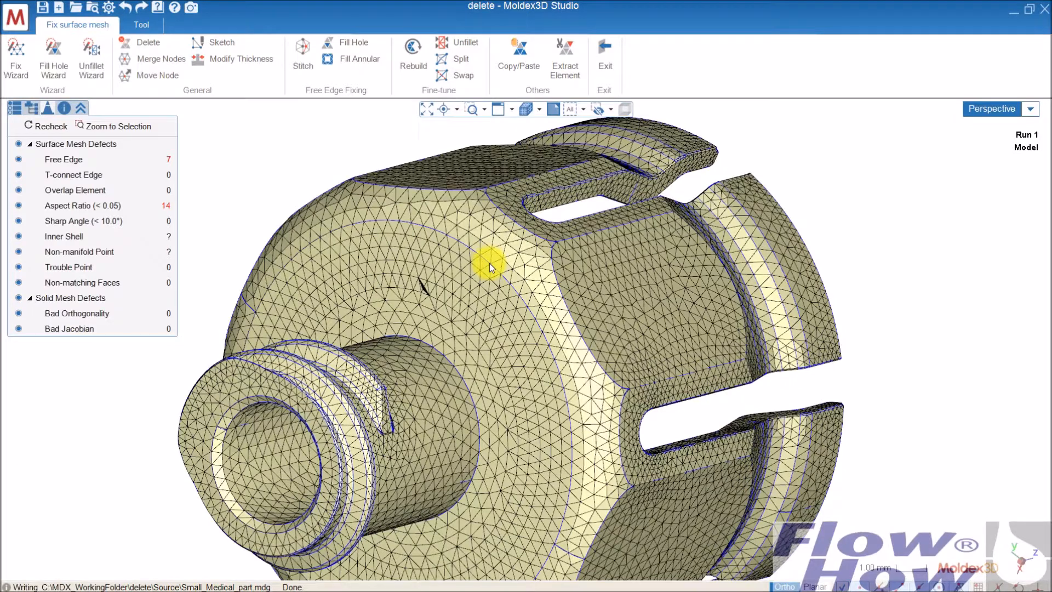
Step: Select the chamfer's surface mesh, switch to the flat end face's mesh using the overlapping candidates, and clear the selection
{"action": "left_click", "coordinate": [517, 254]}
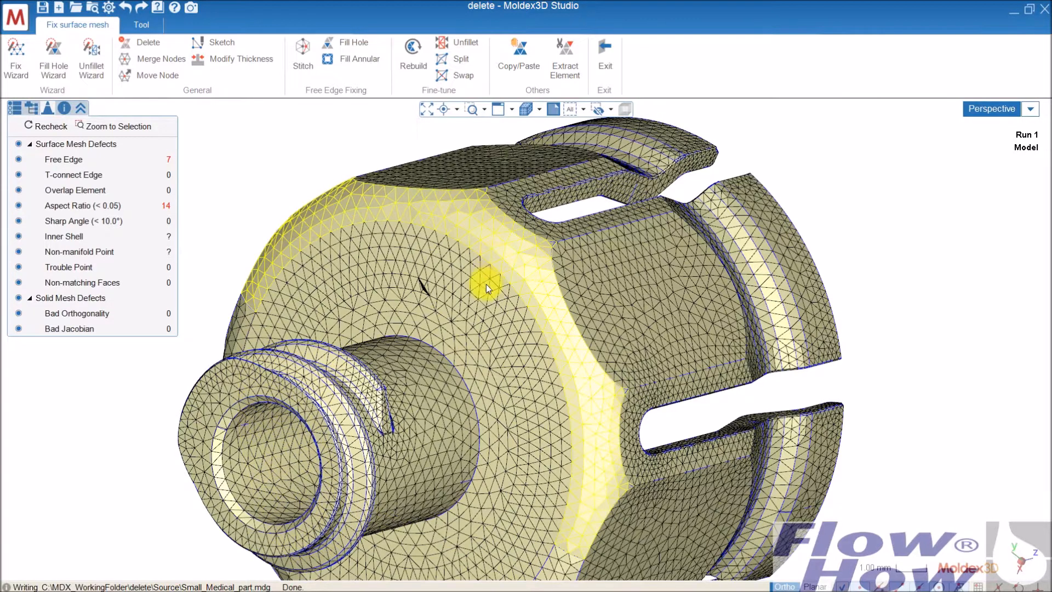
{"action": "left_click", "coordinate": [492, 266]}
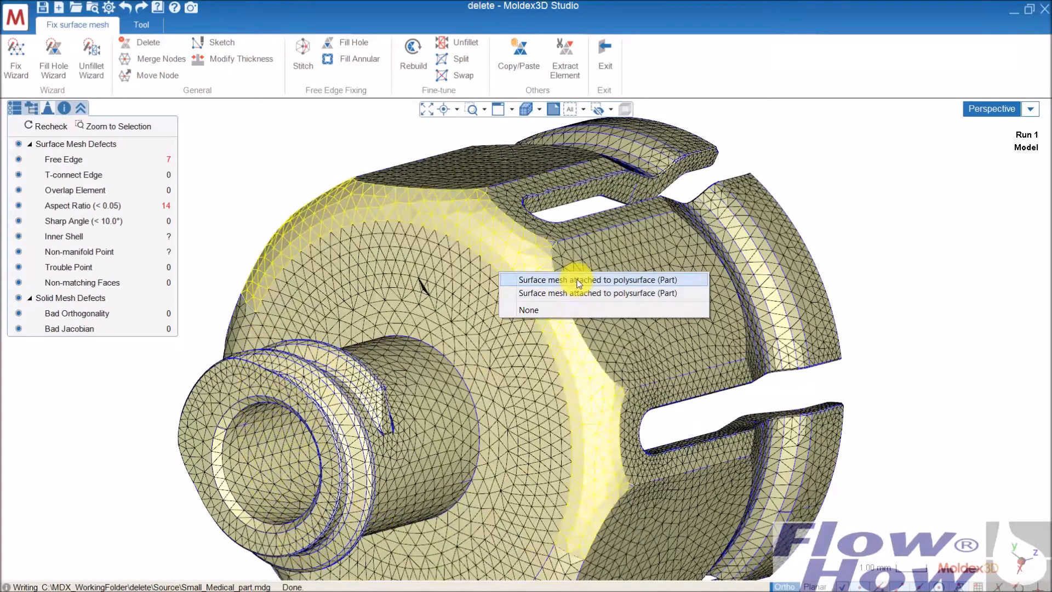
{"action": "left_click", "coordinate": [567, 309]}
{"action": "left_click", "coordinate": [515, 290]}
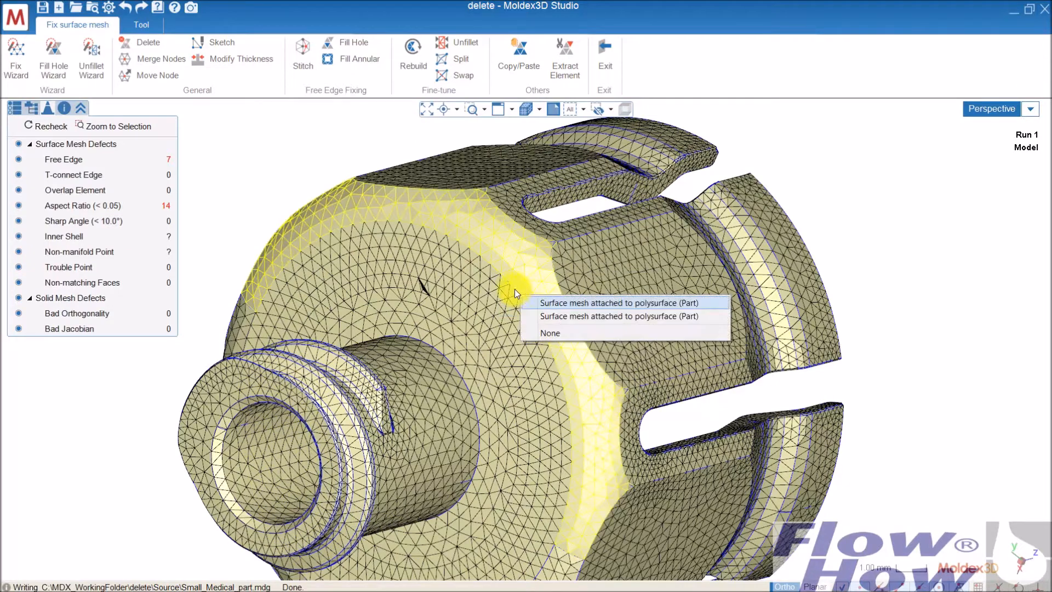
{"action": "left_click", "coordinate": [571, 318]}
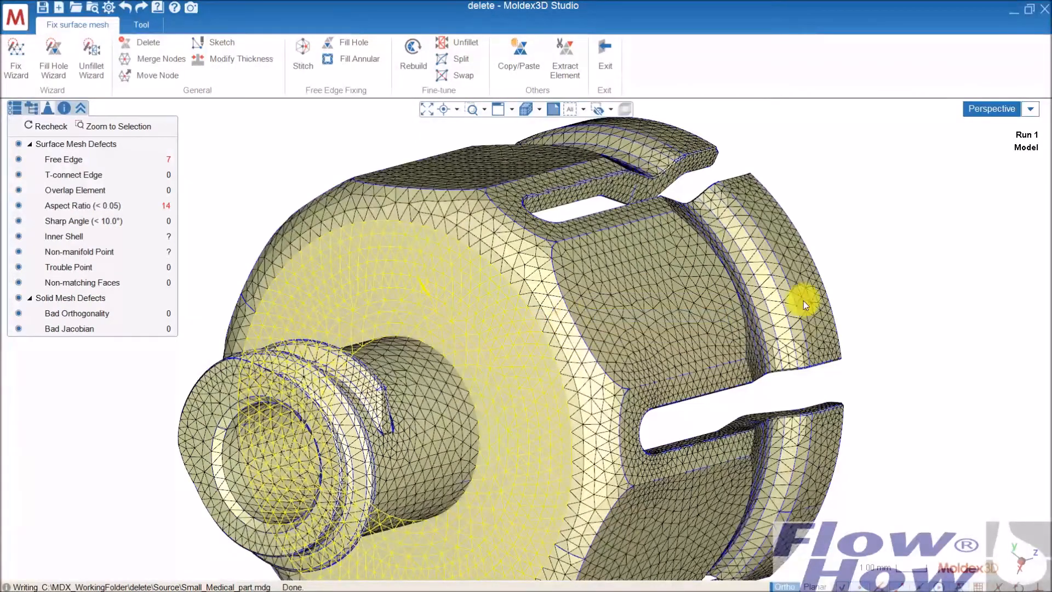
{"action": "middle_click_drag", "start_coordinate": [540, 347], "coordinate": [636, 347]}
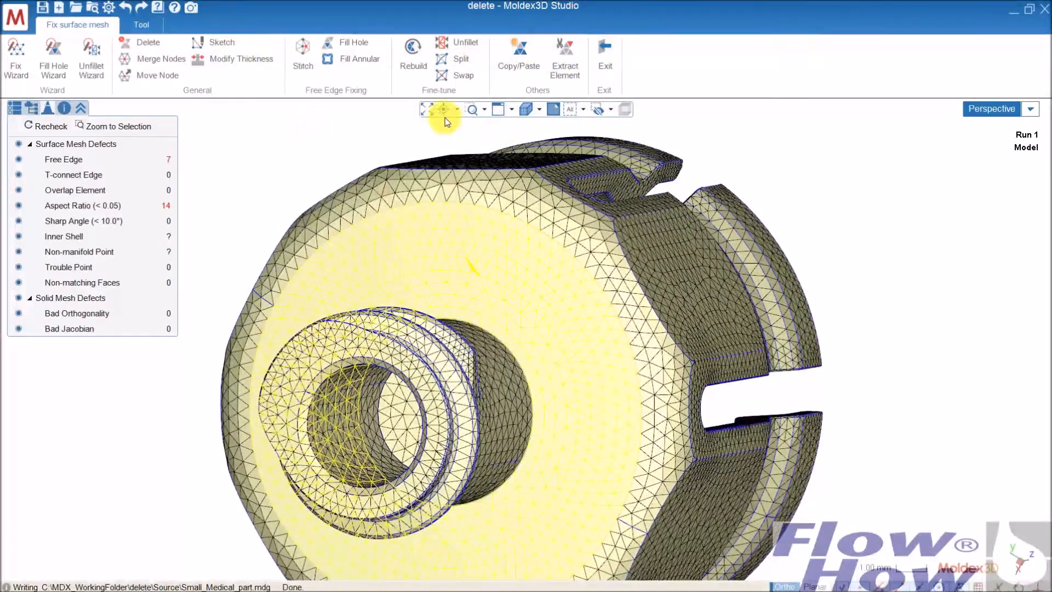
{"action": "left_click", "coordinate": [874, 253]}
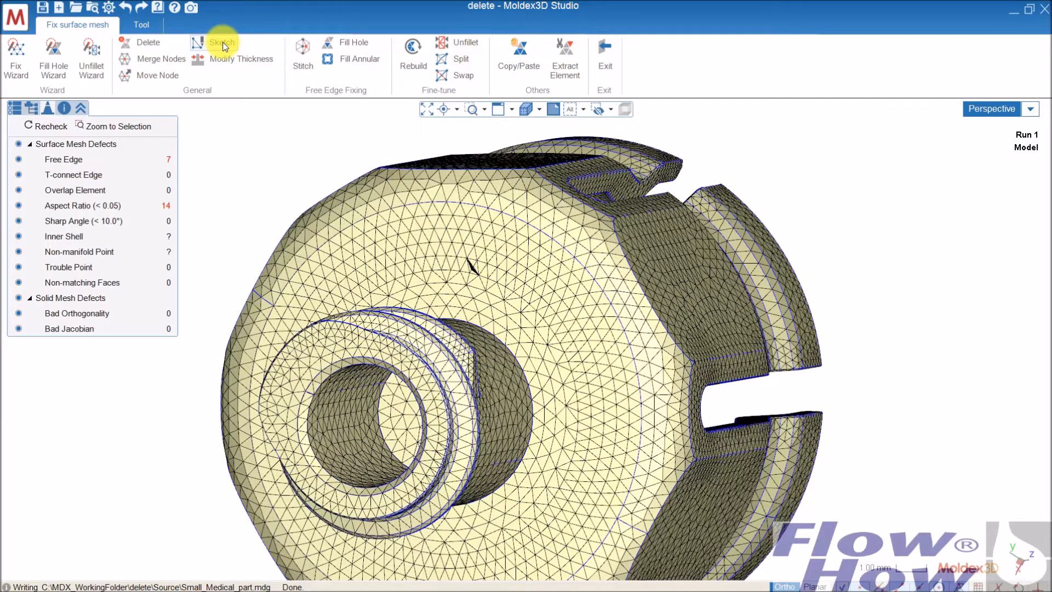
Step: Select the flat end face's surface mesh as the target for deleting elements around the distorted slivers
{"action": "left_click", "coordinate": [439, 239]}
{"action": "middle_click_drag", "start_coordinate": [535, 274], "coordinate": [505, 283]}
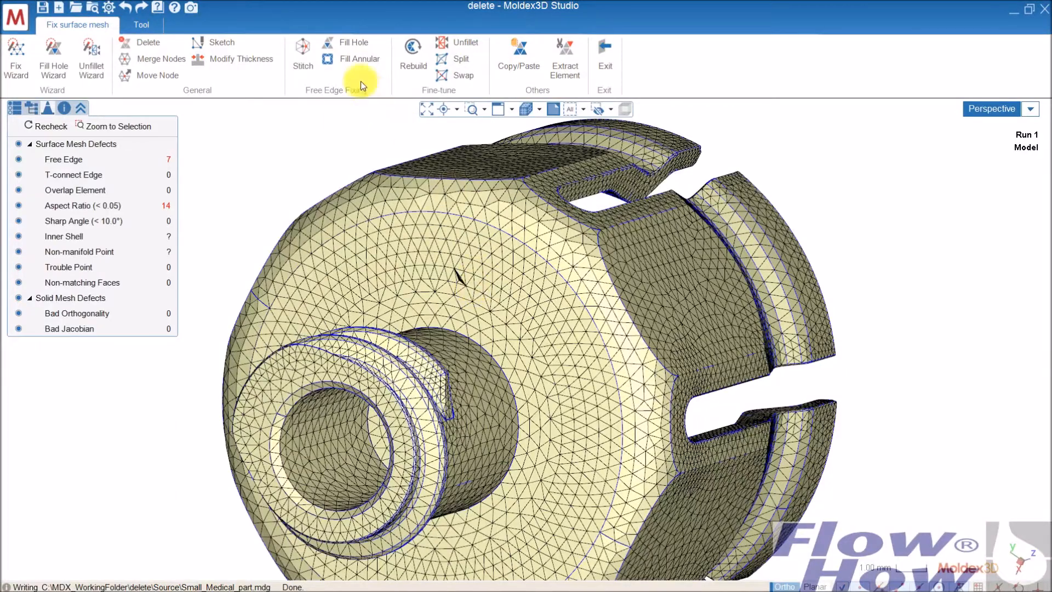
{"action": "scroll", "coordinate": [453, 299], "scroll_direction": "up", "scroll_amount": 3}
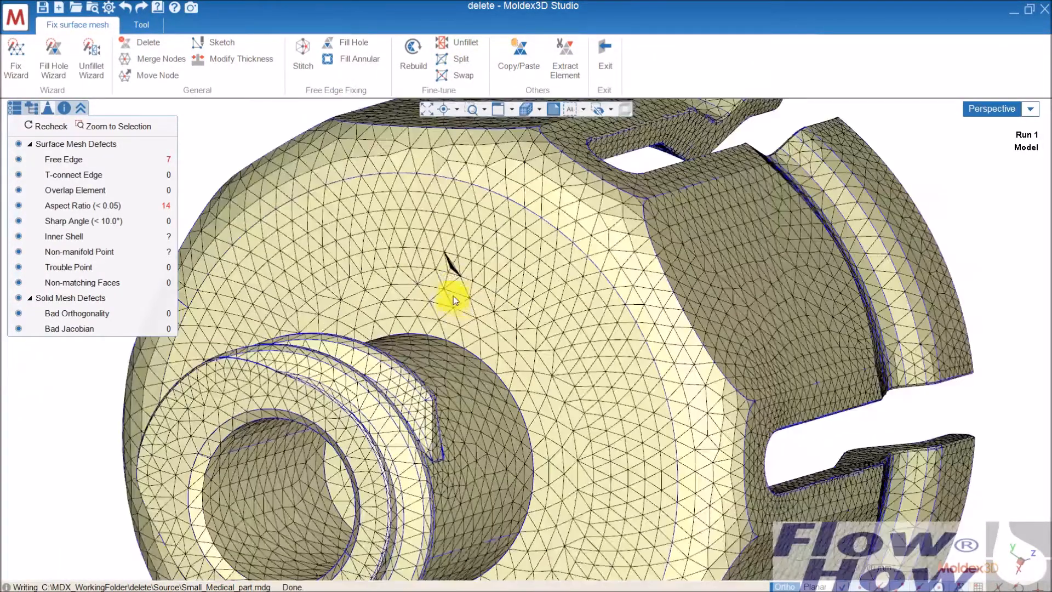
{"action": "middle_click_drag", "start_coordinate": [454, 287], "coordinate": [454, 275]}
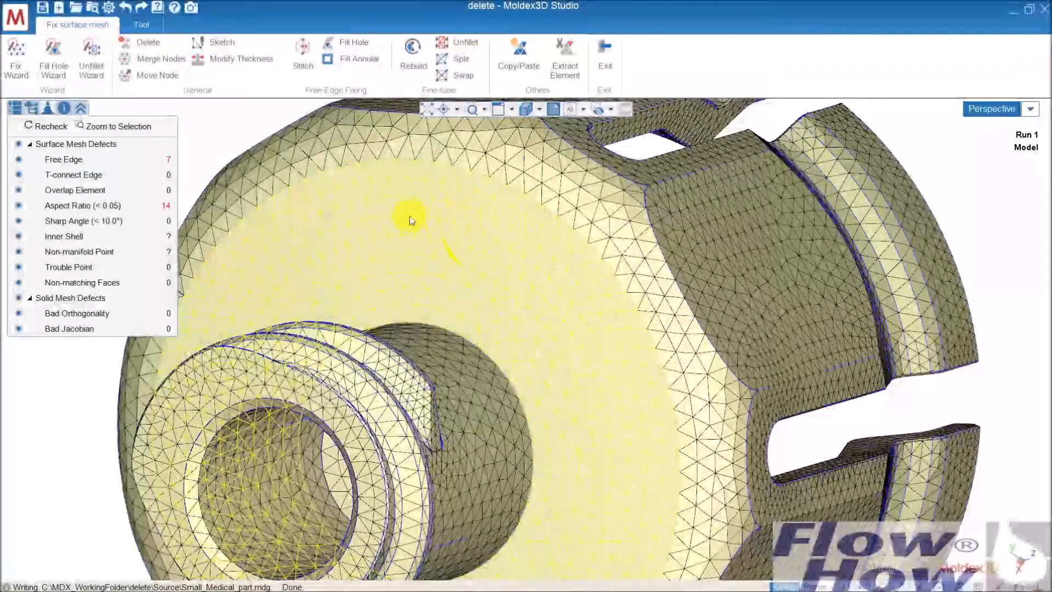
{"action": "scroll", "coordinate": [467, 267], "scroll_direction": "up", "scroll_amount": 6}
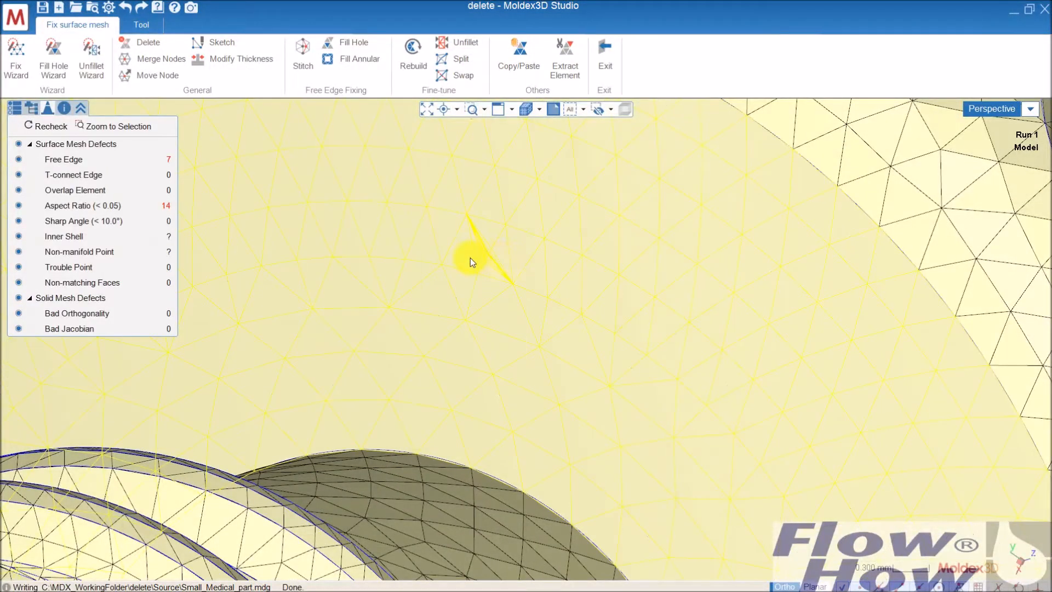
{"action": "scroll", "coordinate": [471, 252], "scroll_direction": "up", "scroll_amount": 2}
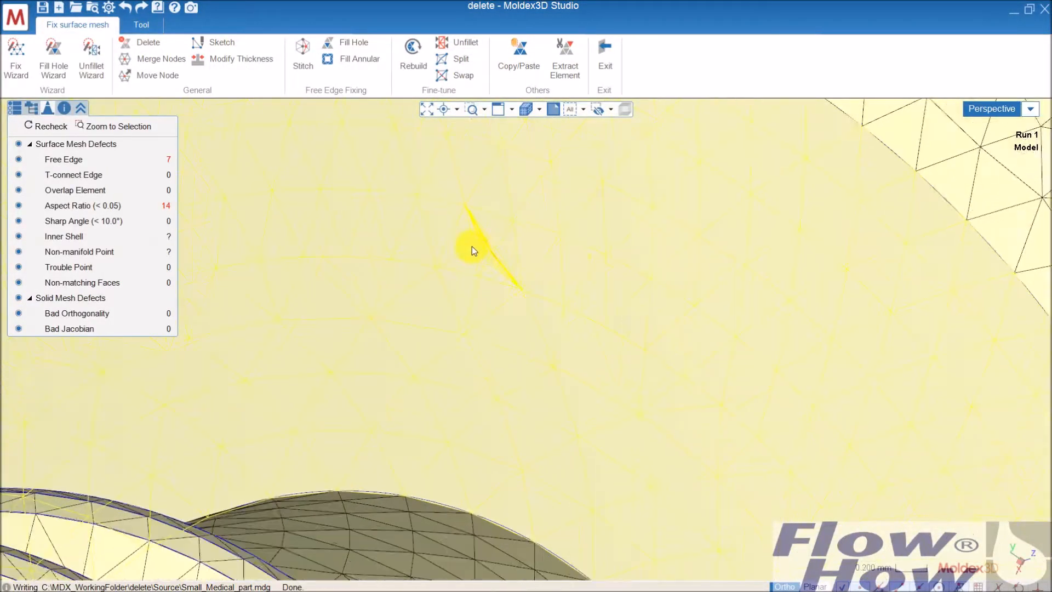
{"action": "left_click", "coordinate": [144, 48]}
{"action": "scroll", "coordinate": [526, 279], "scroll_direction": "up", "scroll_amount": 2}
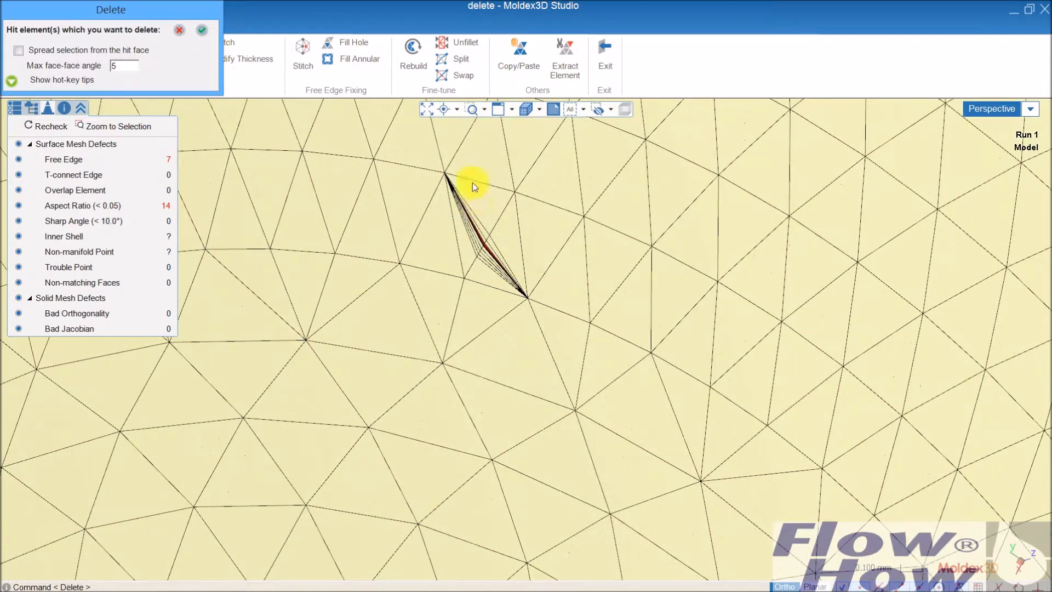
{"action": "scroll", "coordinate": [484, 234], "scroll_direction": "up", "scroll_amount": 2}
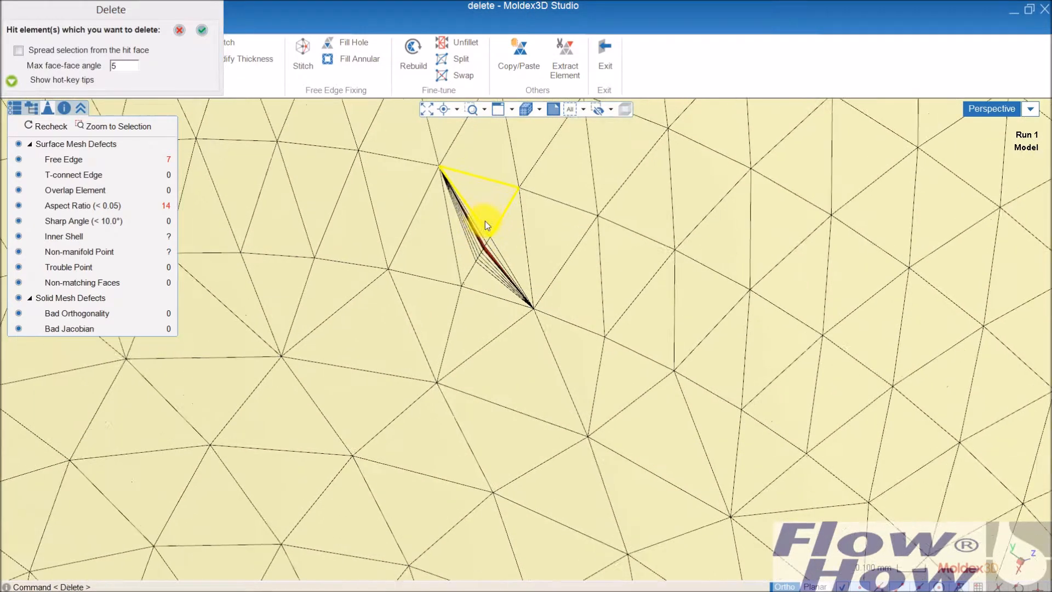
Step: Mark the two thin sliver elements along one side of the distorted patch, choosing among the overlapping mesh face candidates
{"action": "left_click", "coordinate": [484, 239]}
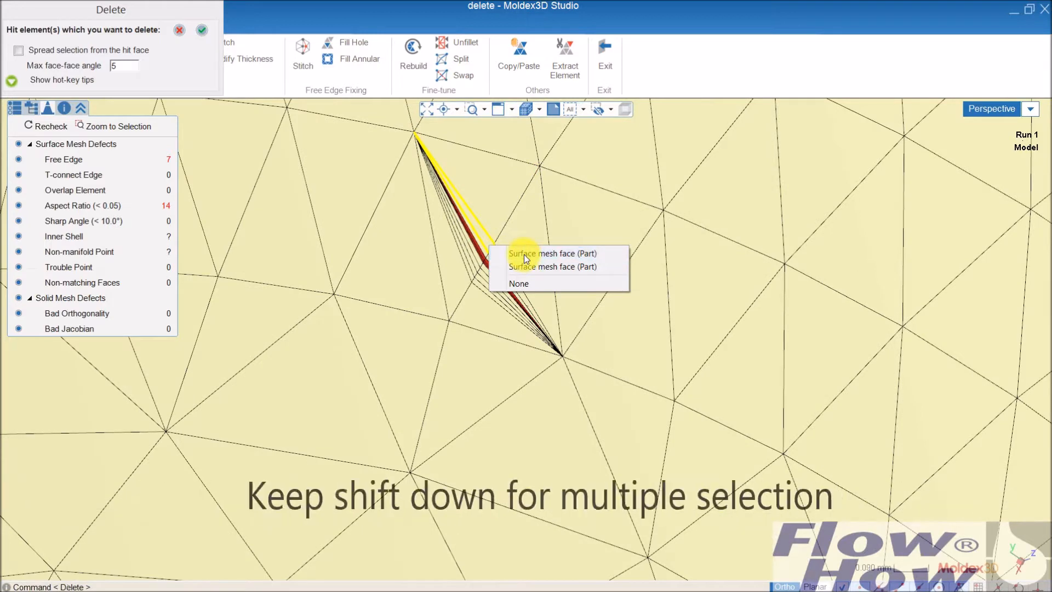
{"action": "left_click", "coordinate": [507, 267]}
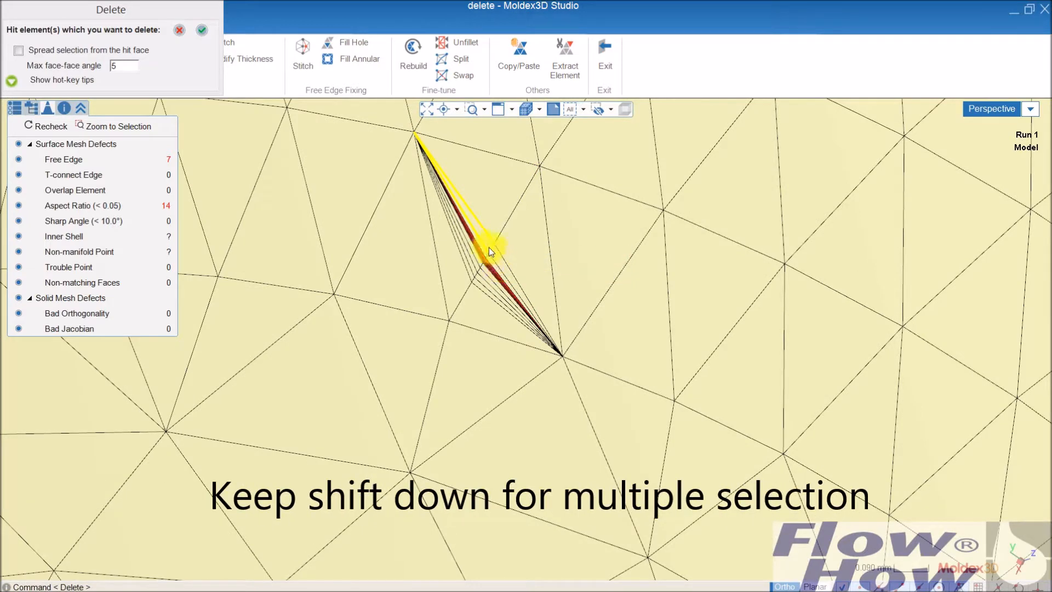
{"action": "left_click", "coordinate": [500, 259], "text": "shift"}
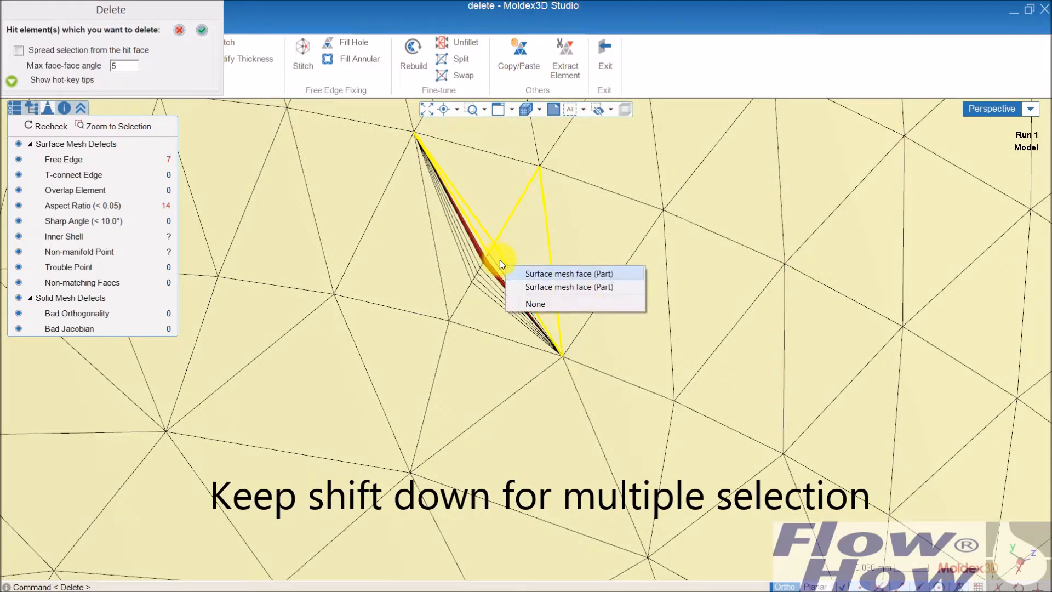
{"action": "left_click", "coordinate": [534, 286], "text": "shift"}
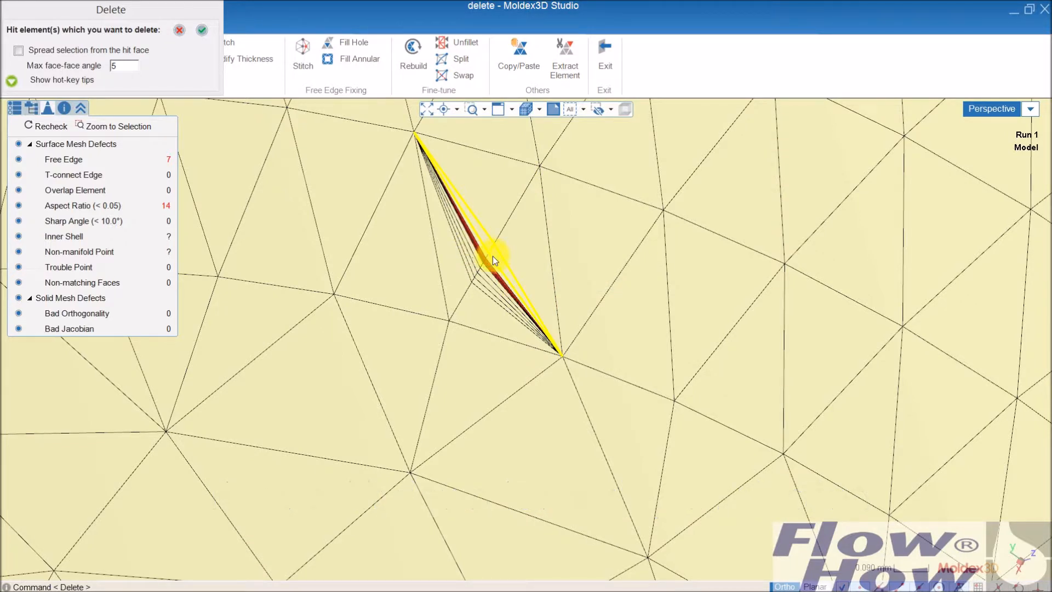
Step: Add the larger triangle beside the slivers to the selection, deselect it again, and delete the two marked slivers
{"action": "left_click", "coordinate": [479, 314]}
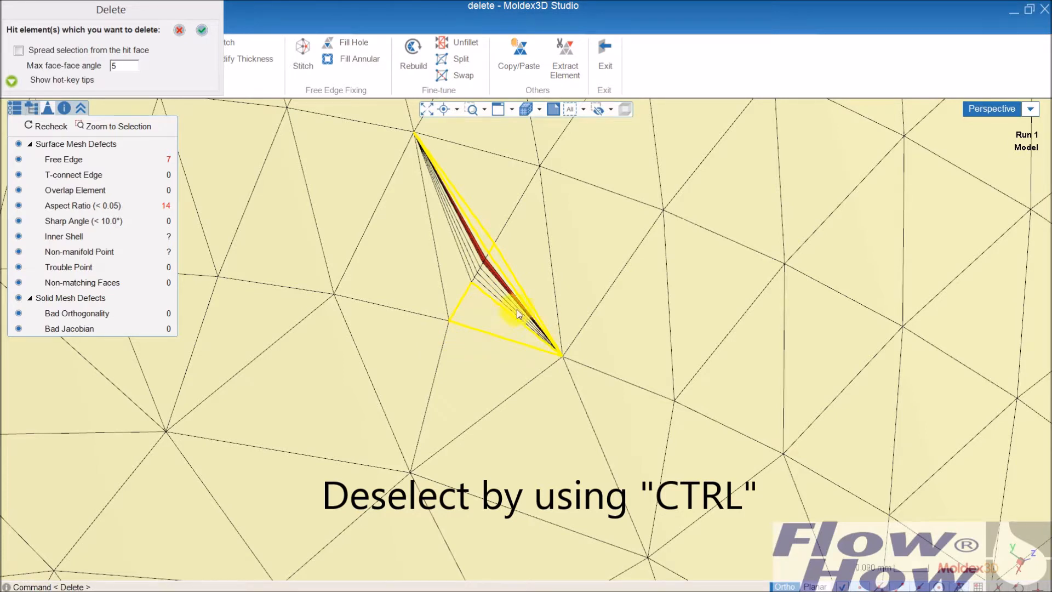
{"action": "left_click", "coordinate": [479, 314], "text": "ctrl"}
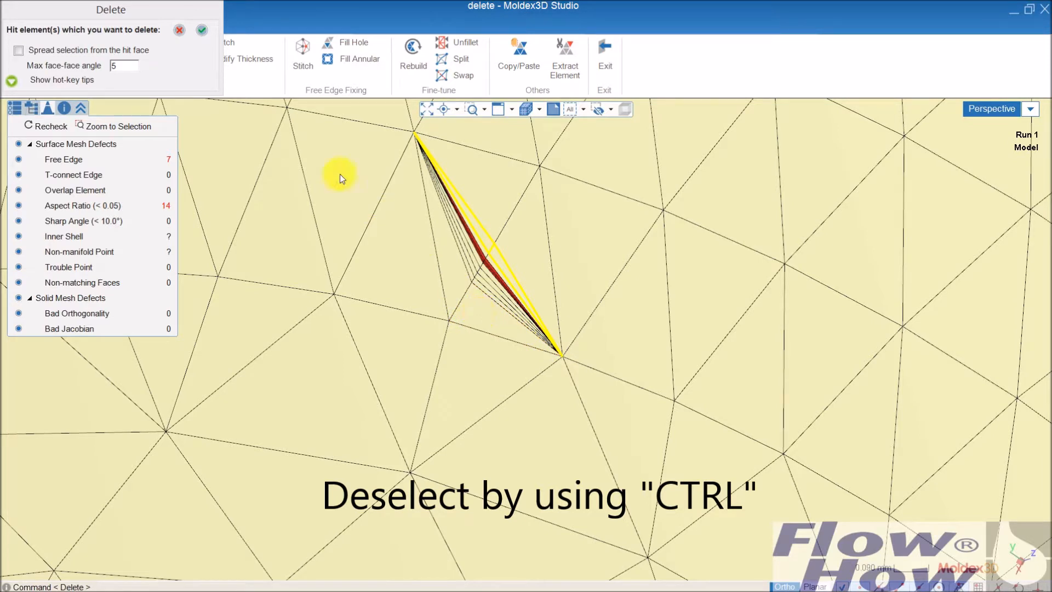
{"action": "left_click", "coordinate": [202, 30]}
{"action": "mouse_move", "coordinate": [547, 283]}
{"action": "middle_mouse_down"}
{"action": "mouse_move", "coordinate": [603, 254]}
{"action": "mouse_move", "coordinate": [545, 286]}
{"action": "middle_mouse_up"}
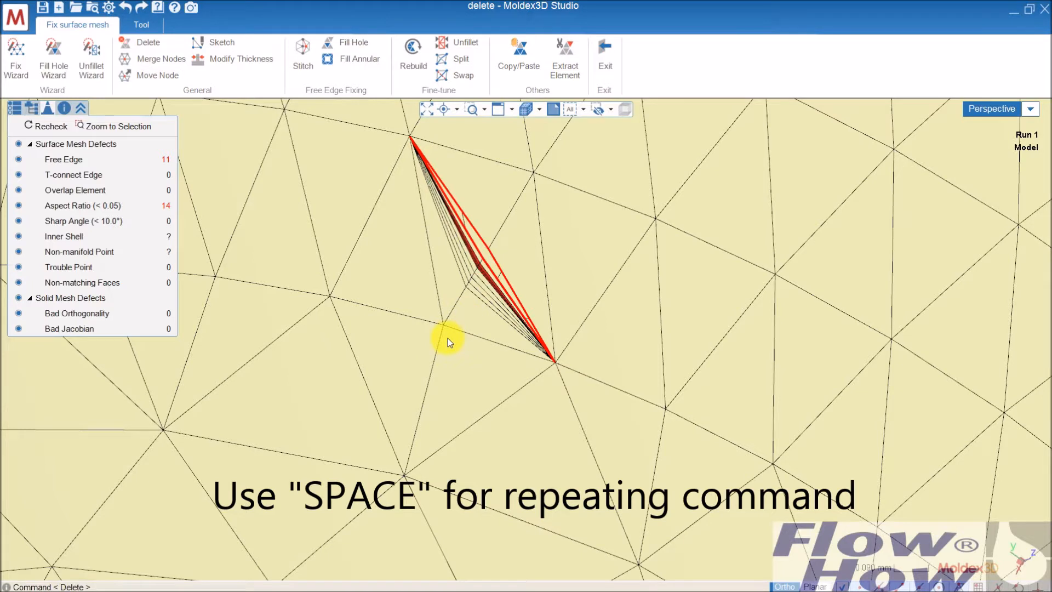
{"action": "key", "text": "space"}
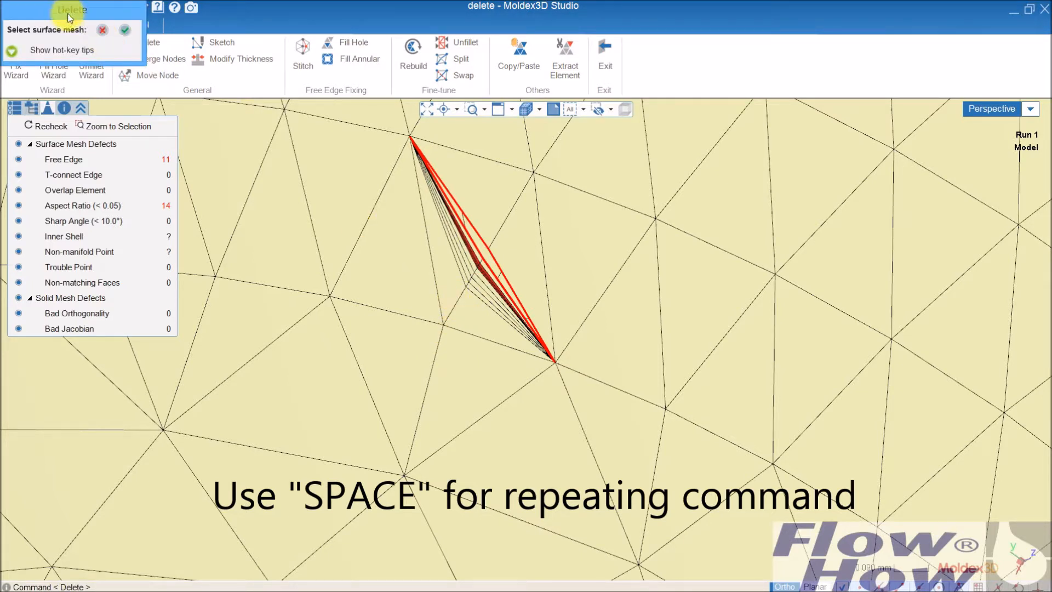
{"action": "left_click", "coordinate": [469, 314]}
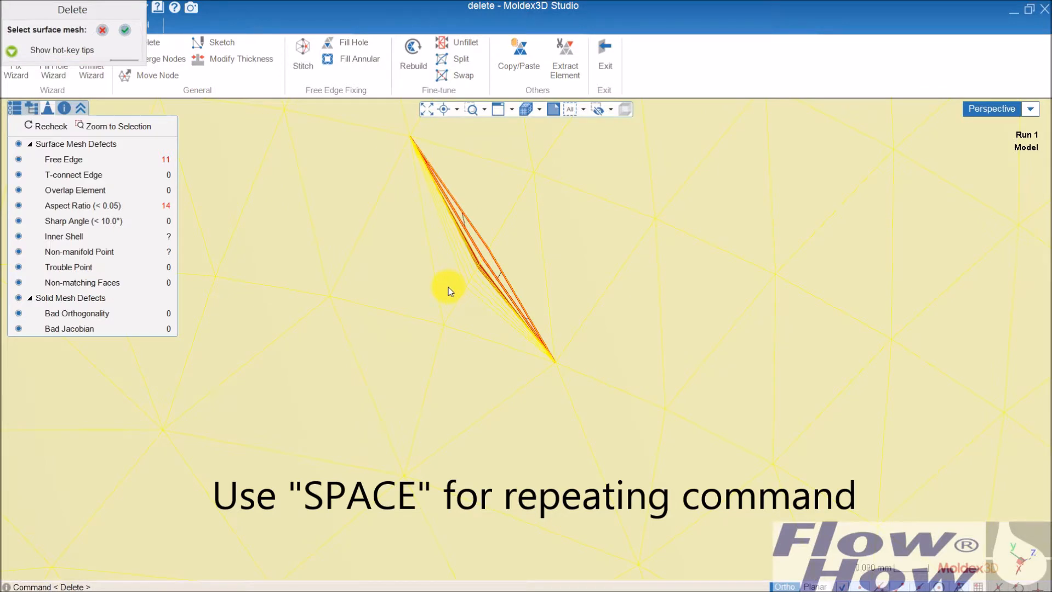
{"action": "key", "text": "Return"}
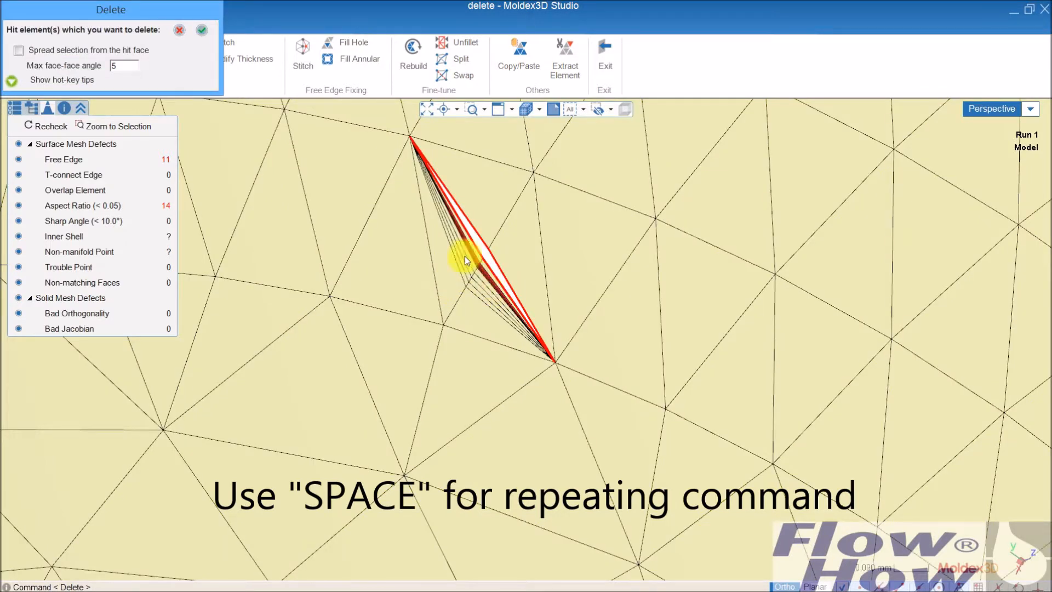
{"action": "left_click", "coordinate": [445, 286]}
{"action": "left_click", "coordinate": [471, 317]}
{"action": "key", "text": "Return"}
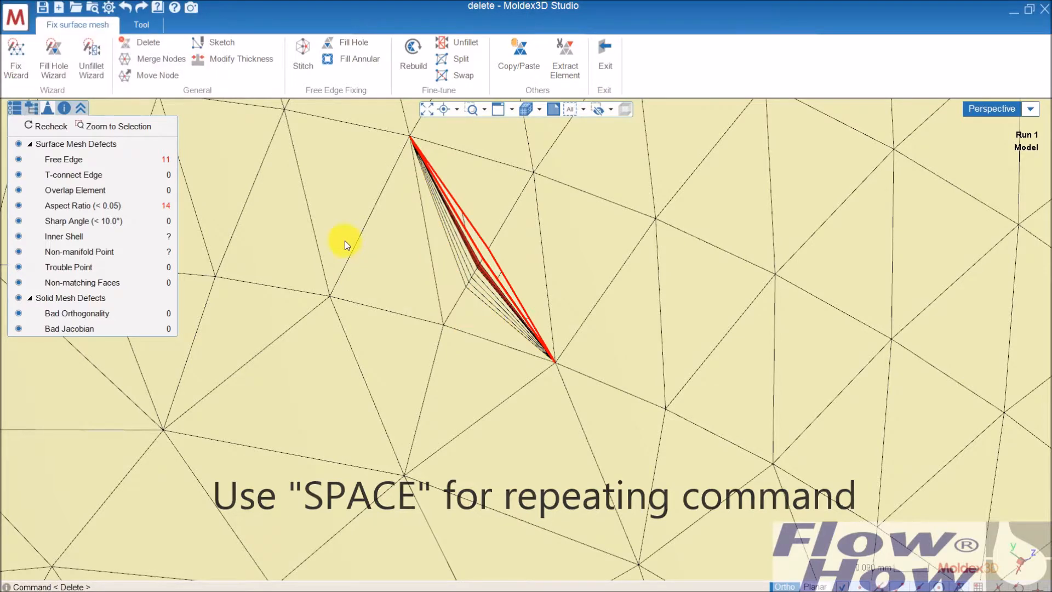
Step: Examine the gap and the remaining slivers on the flat end face, both close up and within the whole part
{"action": "scroll", "coordinate": [443, 327], "scroll_direction": "down", "scroll_amount": 3}
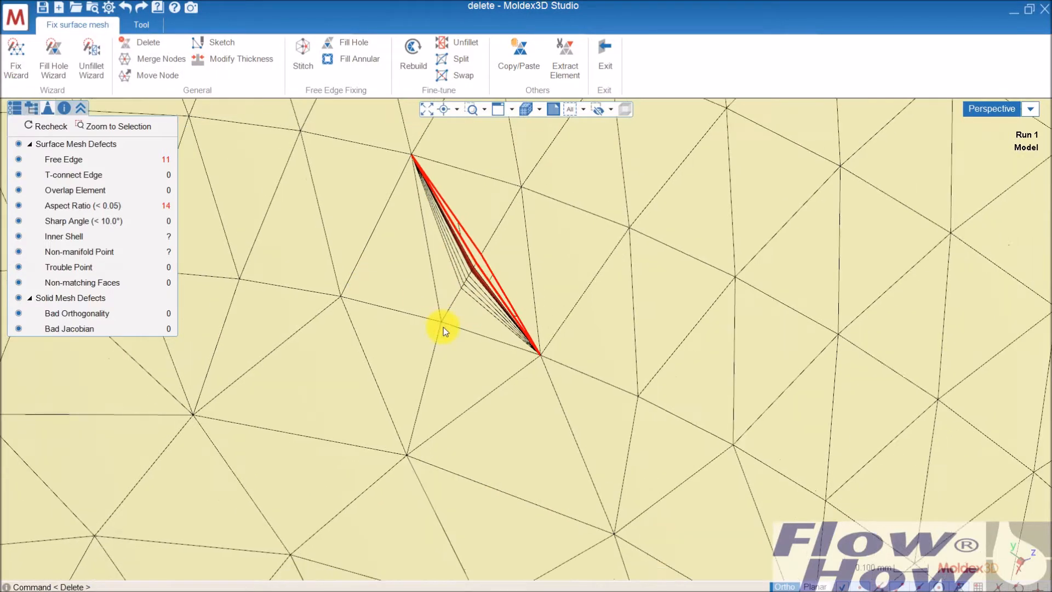
{"action": "scroll", "coordinate": [435, 333], "scroll_direction": "down", "scroll_amount": 1}
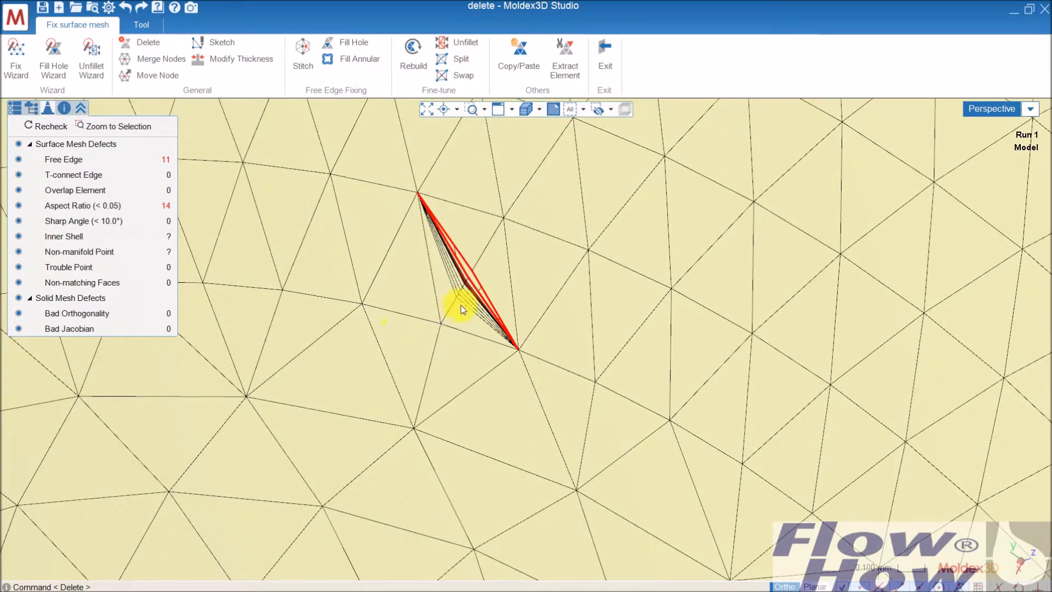
{"action": "scroll", "coordinate": [463, 303], "scroll_direction": "down", "scroll_amount": 3}
{"action": "scroll", "coordinate": [470, 300], "scroll_direction": "down", "scroll_amount": 3}
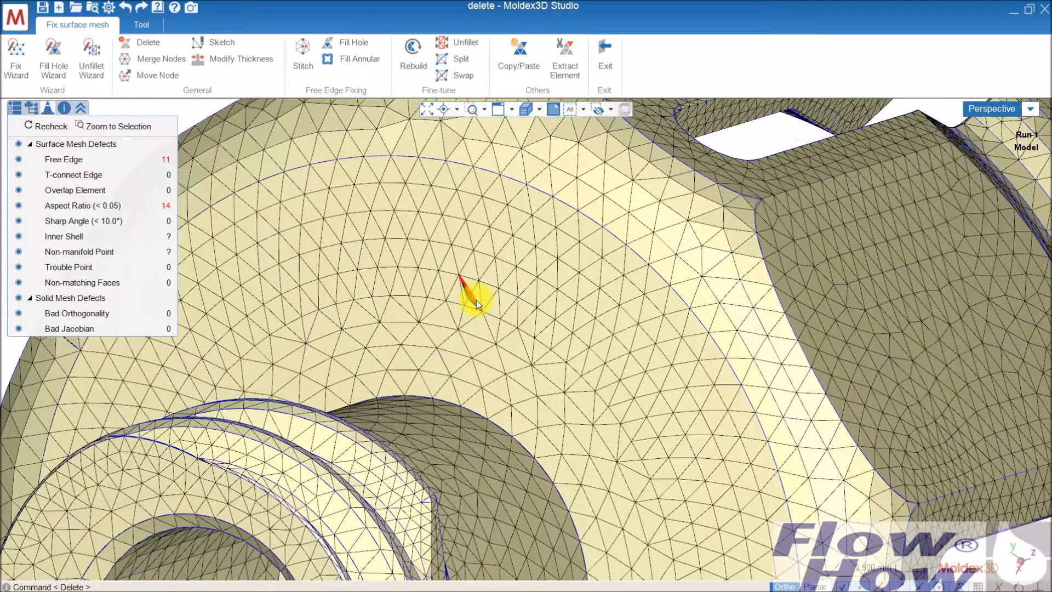
{"action": "scroll", "coordinate": [472, 295], "scroll_direction": "up", "scroll_amount": 3}
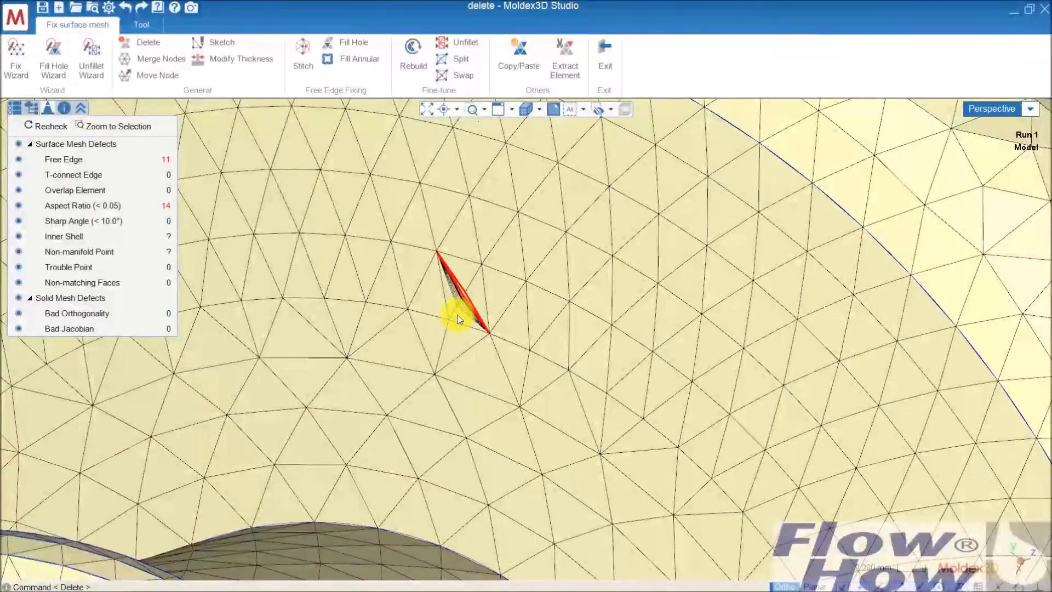
{"action": "scroll", "coordinate": [458, 315], "scroll_direction": "up", "scroll_amount": 1}
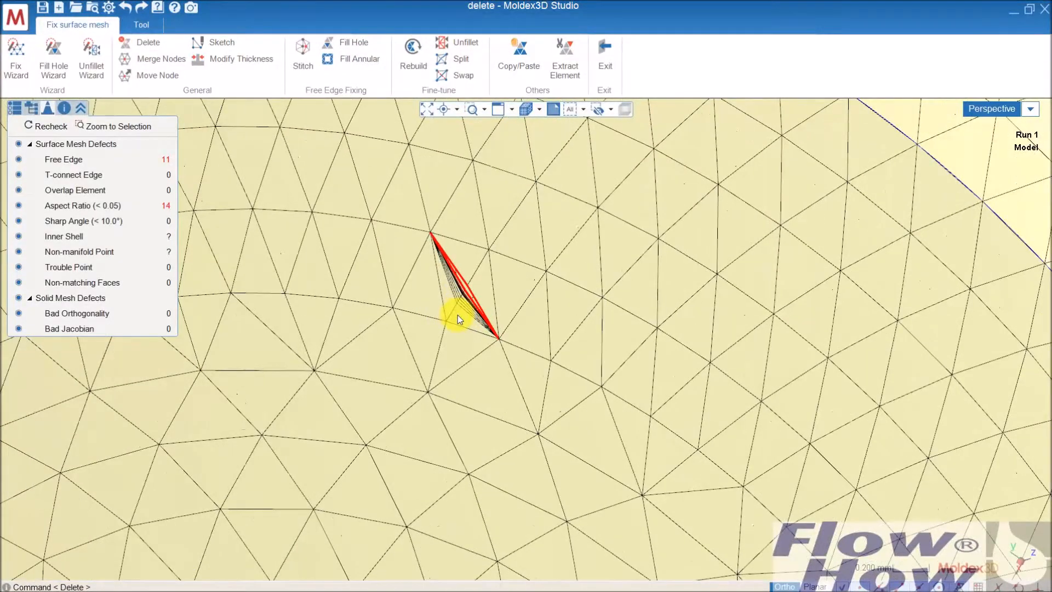
{"action": "scroll", "coordinate": [536, 296], "scroll_direction": "down", "scroll_amount": 3}
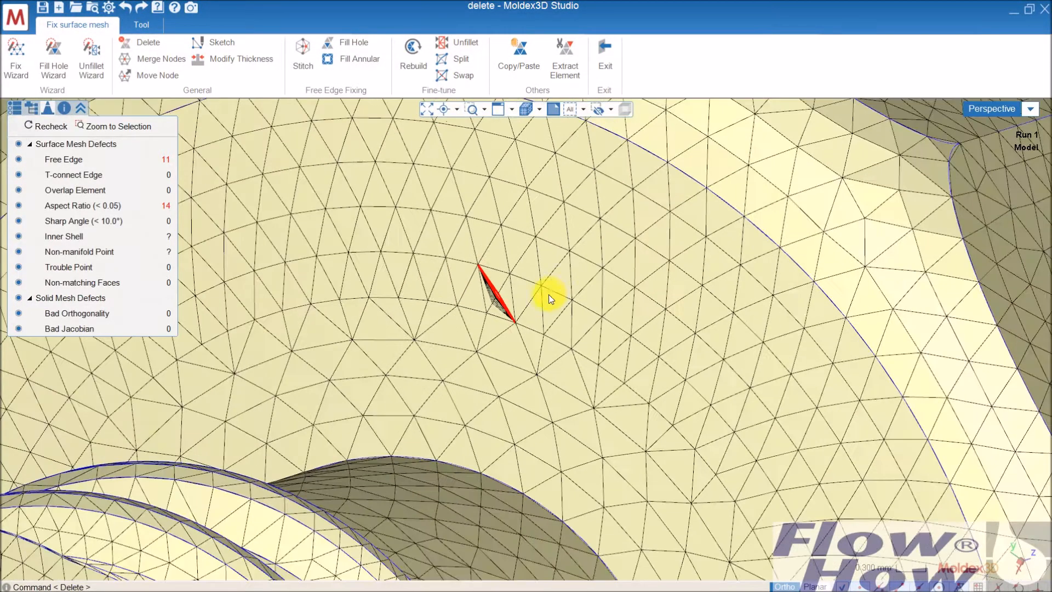
{"action": "scroll", "coordinate": [625, 263], "scroll_direction": "down", "scroll_amount": 5}
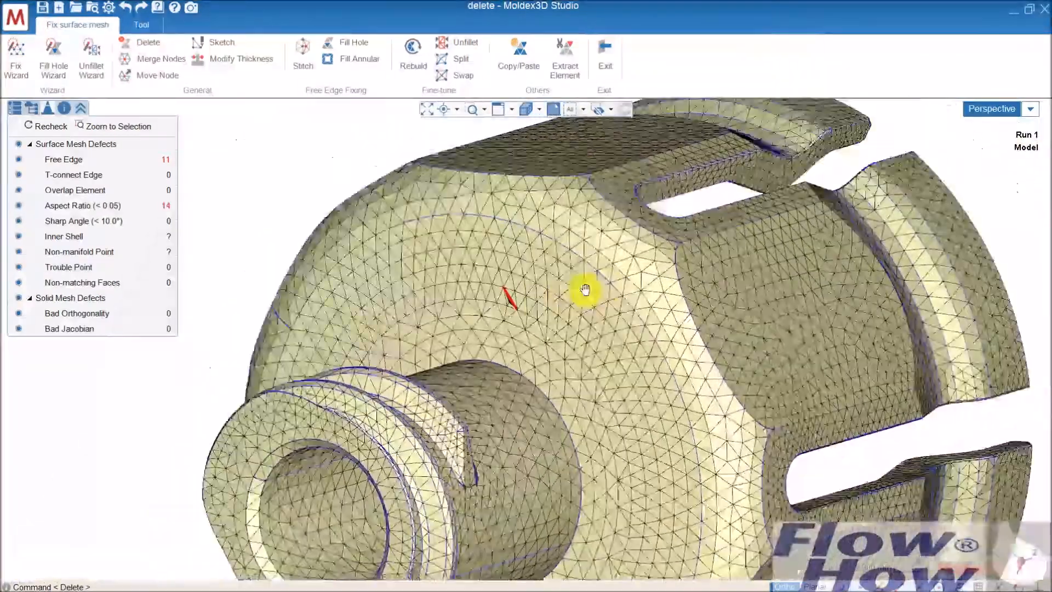
{"action": "middle_click_drag", "start_coordinate": [585, 289], "coordinate": [540, 300]}
Step: Restart the Delete command with the flat end face's surface mesh as its target, closely framing the remaining slivers
{"action": "scroll", "coordinate": [460, 315], "scroll_direction": "up", "scroll_amount": 7}
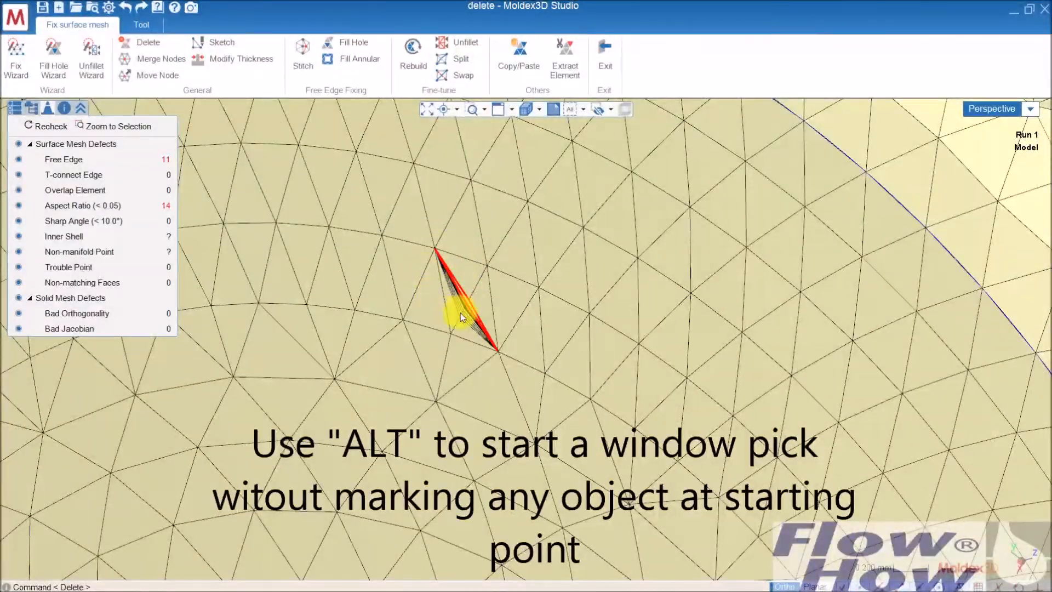
{"action": "scroll", "coordinate": [460, 310], "scroll_direction": "up", "scroll_amount": 3}
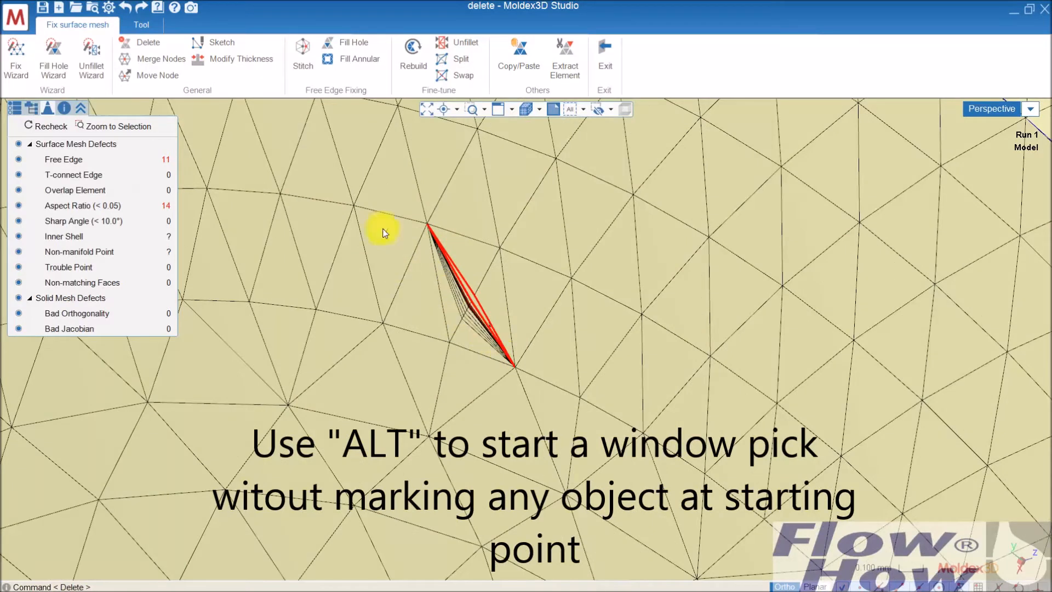
{"action": "left_click", "coordinate": [148, 39]}
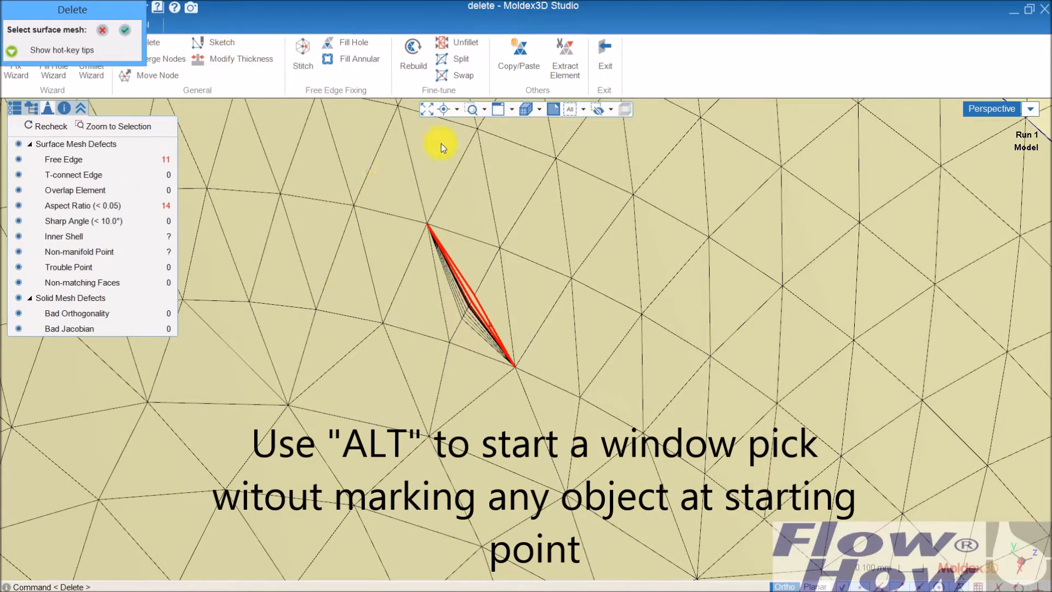
{"action": "left_click", "coordinate": [396, 303]}
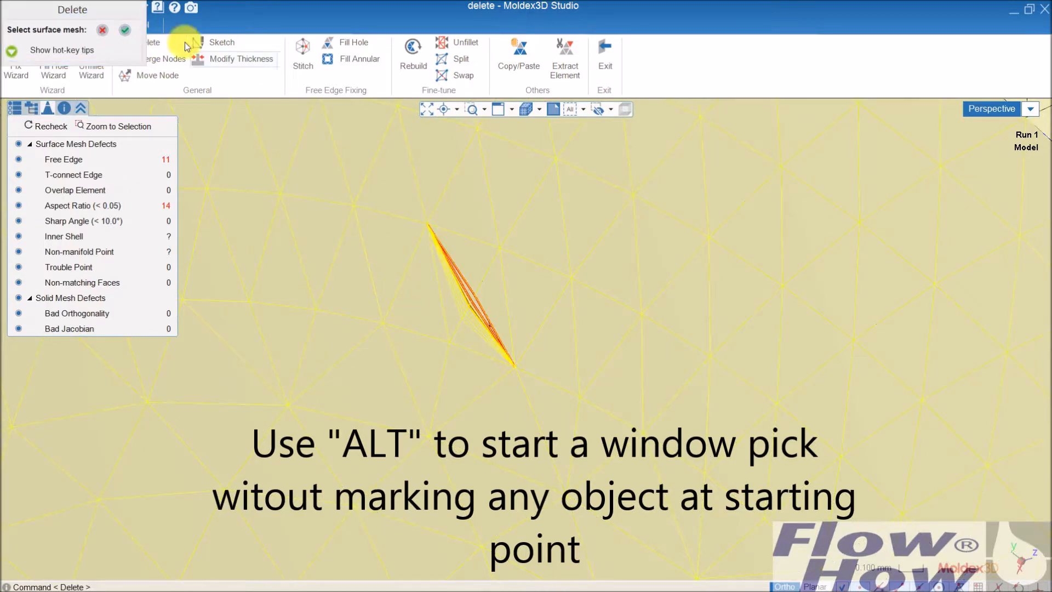
{"action": "left_click", "coordinate": [125, 29]}
{"action": "scroll", "coordinate": [361, 327], "scroll_direction": "down", "scroll_amount": 2}
{"action": "scroll", "coordinate": [356, 329], "scroll_direction": "down", "scroll_amount": 1}
{"action": "scroll", "coordinate": [367, 330], "scroll_direction": "up", "scroll_amount": 3}
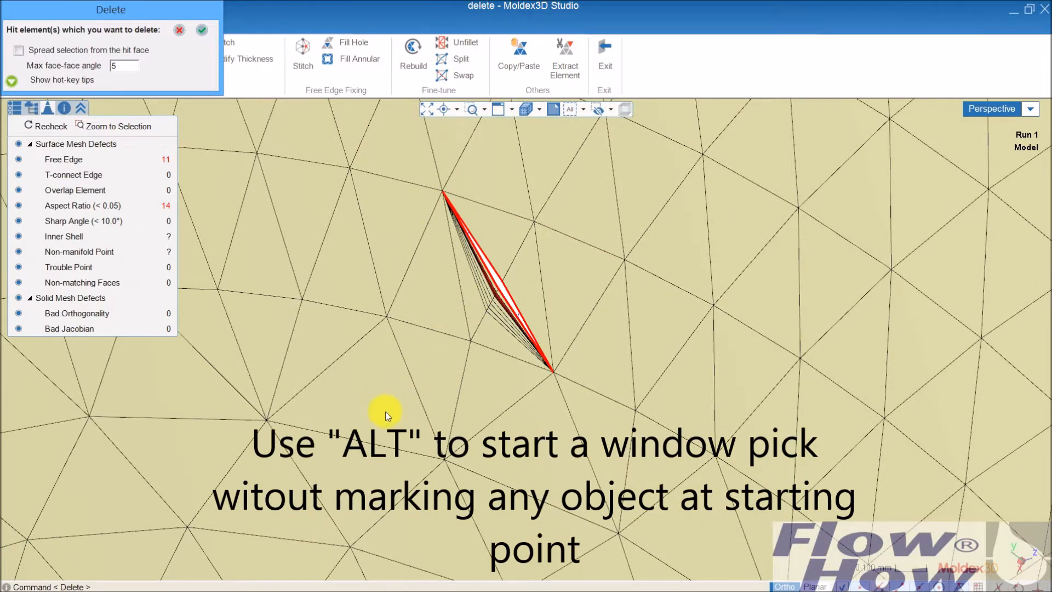
Step: Try window-selecting only the elements lying entirely inside a box around the distorted patch, clearing and repeating the selection
{"action": "left_click", "coordinate": [385, 412]}
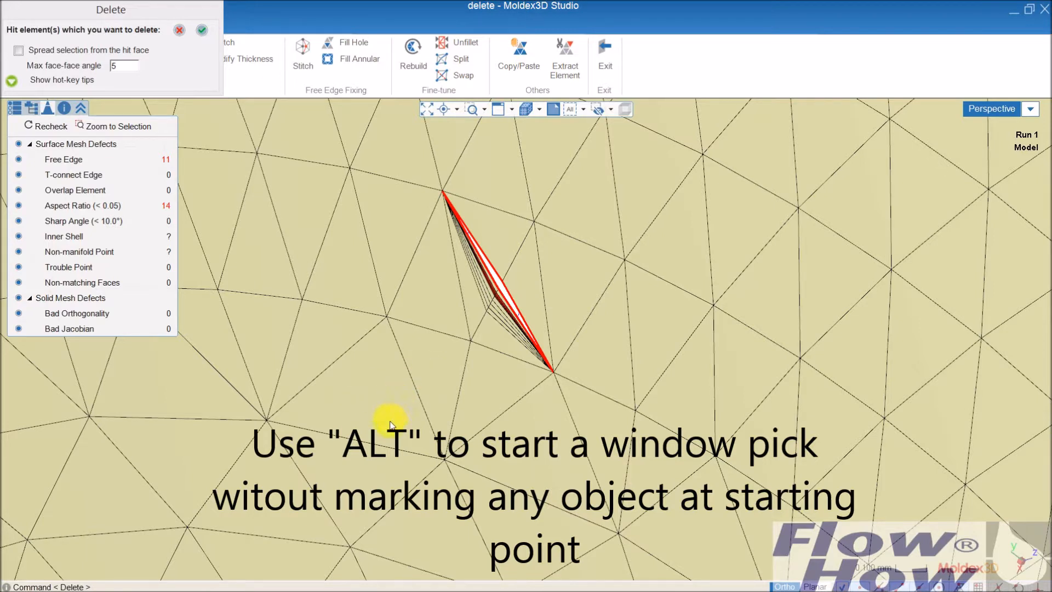
{"action": "left_click_drag", "start_coordinate": [393, 423], "coordinate": [587, 162], "text": "alt"}
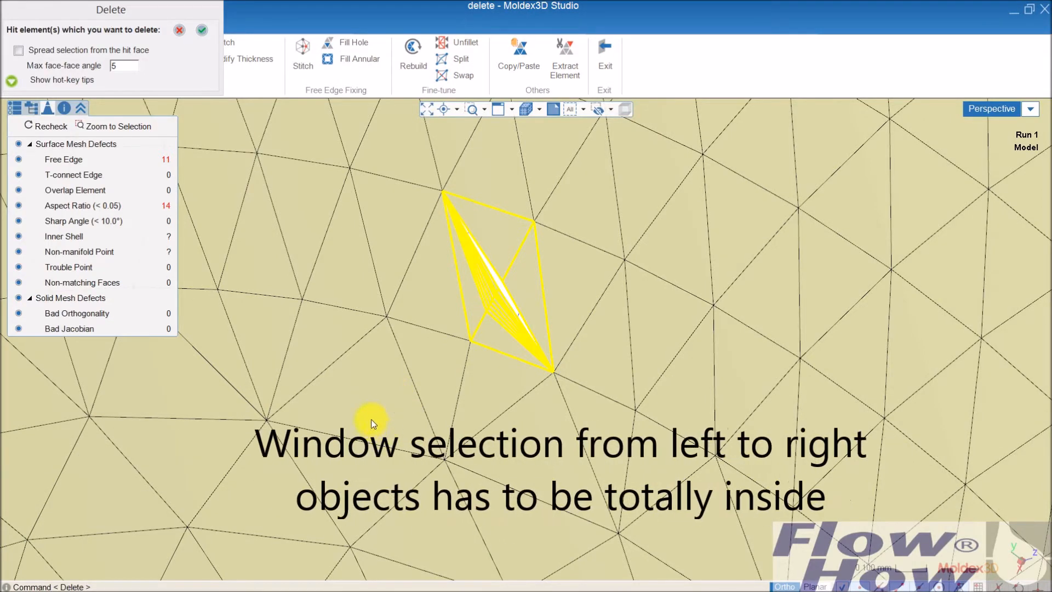
{"action": "left_click_drag", "start_coordinate": [386, 419], "coordinate": [591, 161], "text": "alt"}
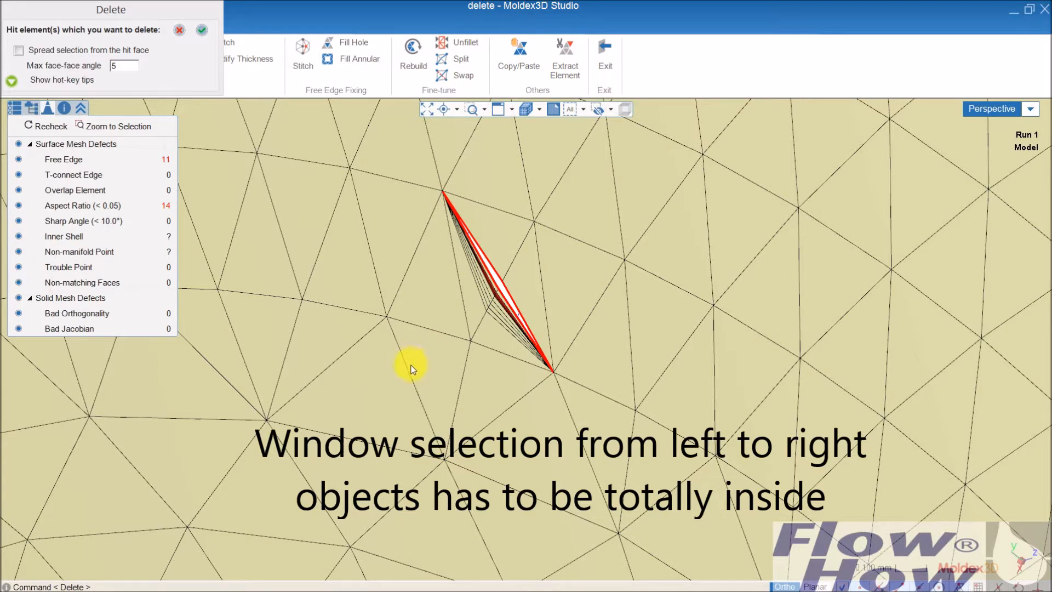
{"action": "left_click_drag", "start_coordinate": [419, 389], "coordinate": [577, 176]}
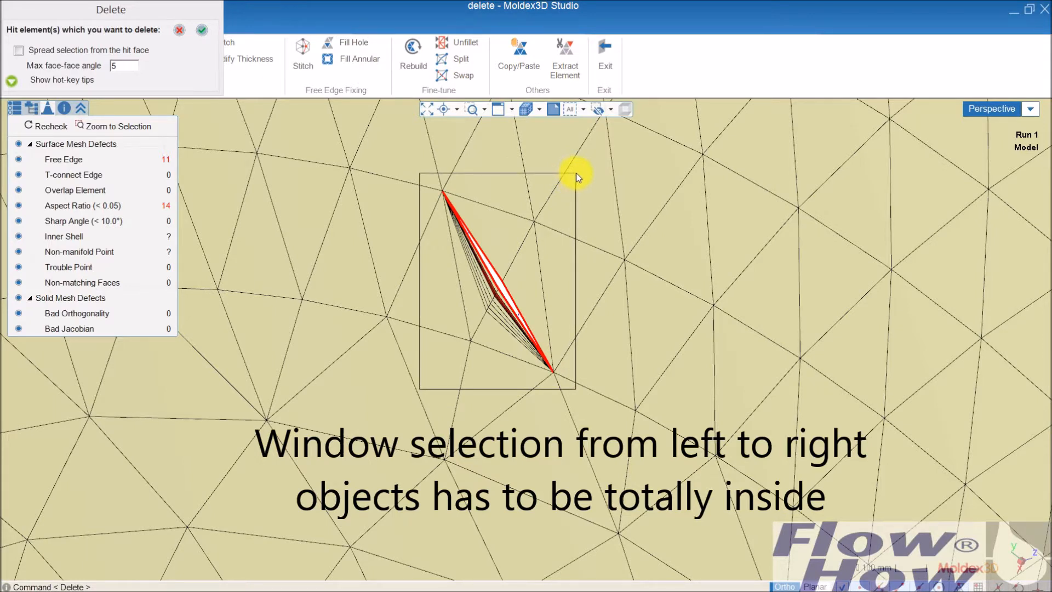
{"action": "left_click_drag", "start_coordinate": [576, 175], "coordinate": [576, 177]}
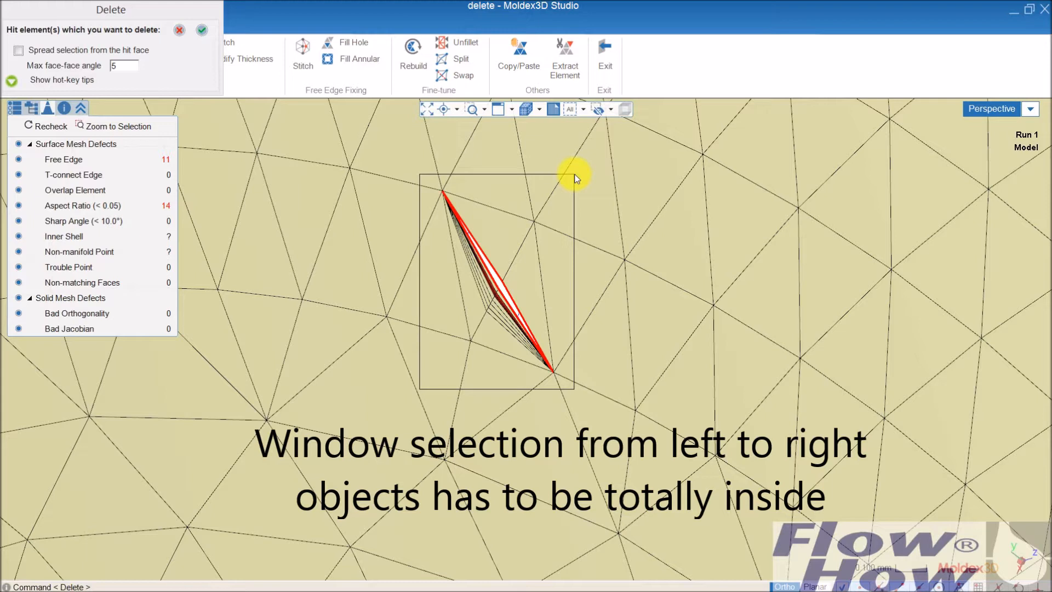
{"action": "left_click_drag", "start_coordinate": [575, 176], "coordinate": [573, 176]}
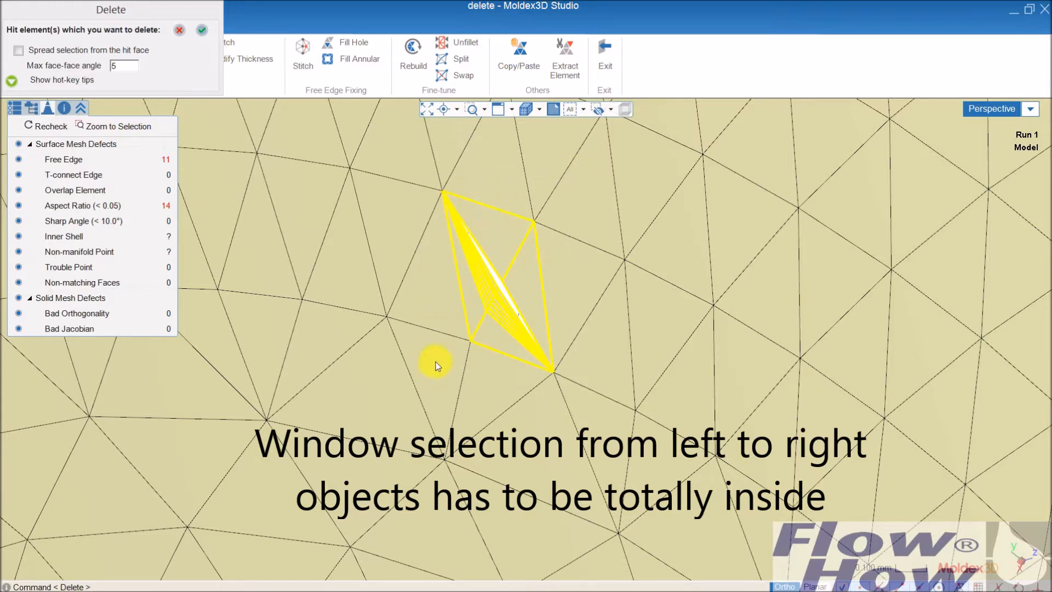
{"action": "left_click_drag", "start_coordinate": [423, 400], "coordinate": [590, 134]}
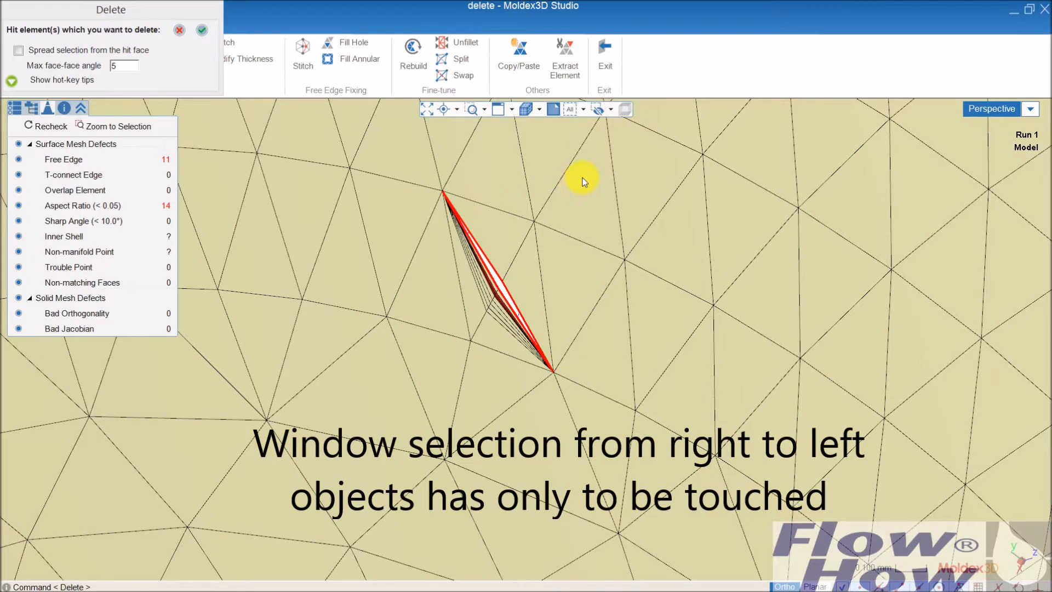
Step: Try a crossing window that marks every element it touches around the distorted patch, and mark and unmark a single neighbouring triangle
{"action": "left_click_drag", "start_coordinate": [578, 176], "coordinate": [432, 389]}
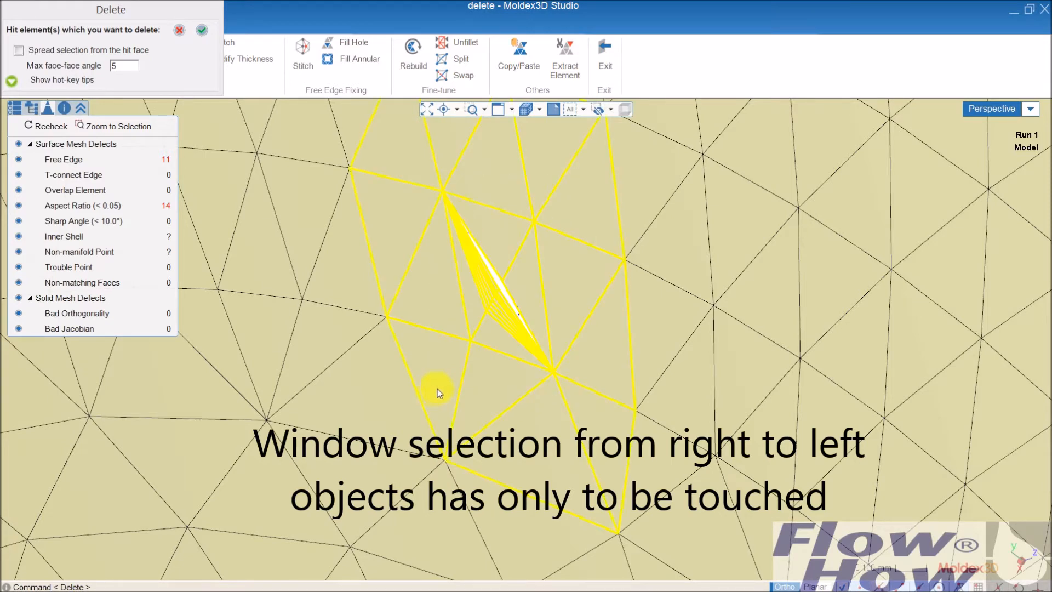
{"action": "left_click", "coordinate": [384, 392]}
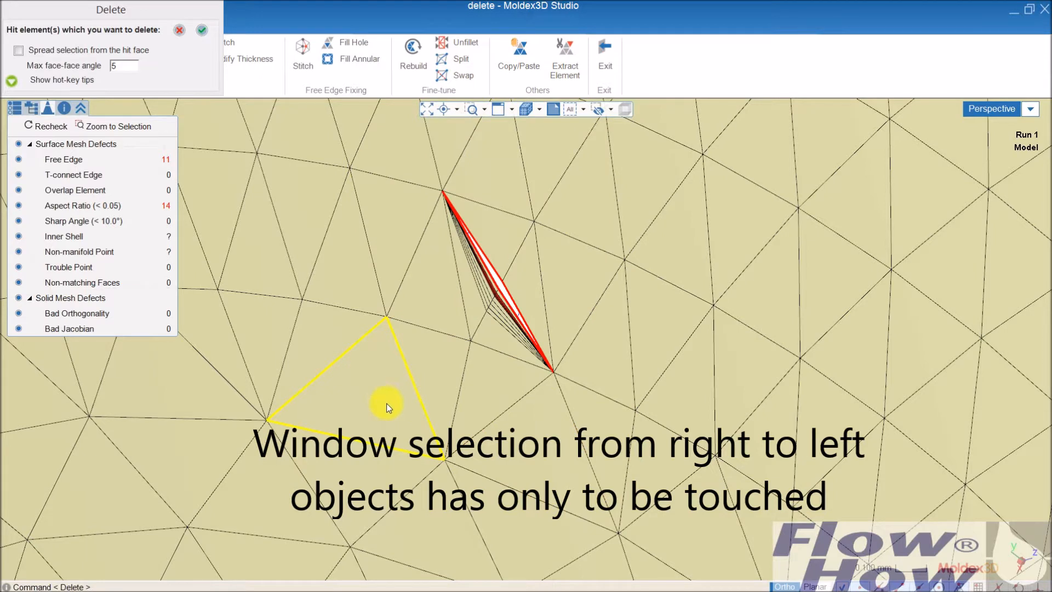
{"action": "left_click", "coordinate": [388, 401]}
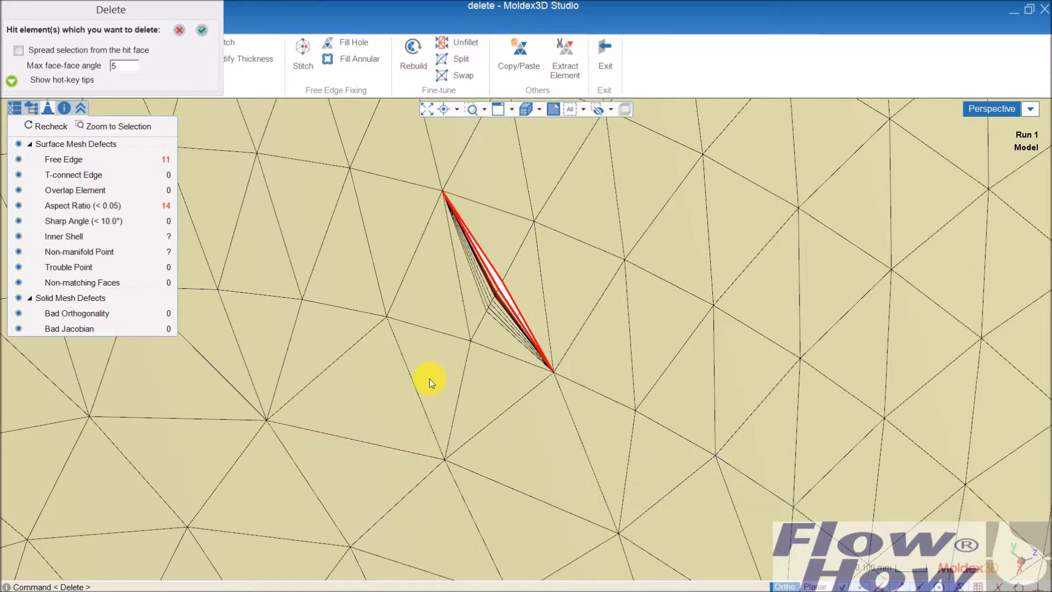
Step: Try enclosing, single-element and crossing selections on the patch's slivers and adjoining triangles, and cancel the Delete command without deleting anything
{"action": "left_click_drag", "start_coordinate": [428, 390], "coordinate": [582, 172]}
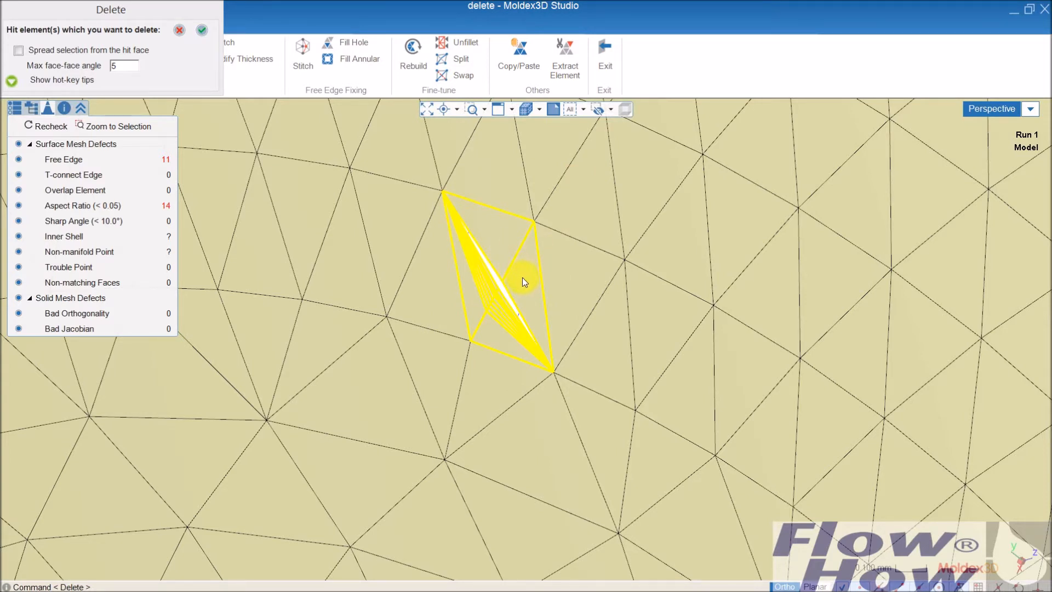
{"action": "left_click", "coordinate": [437, 349]}
{"action": "left_click", "coordinate": [508, 271]}
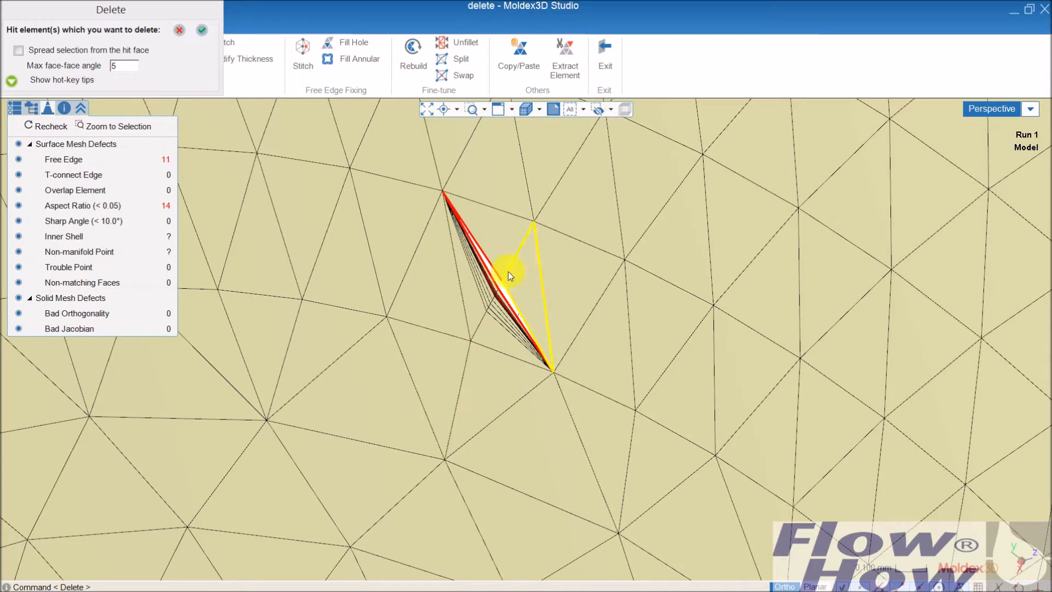
{"action": "left_click", "coordinate": [528, 277]}
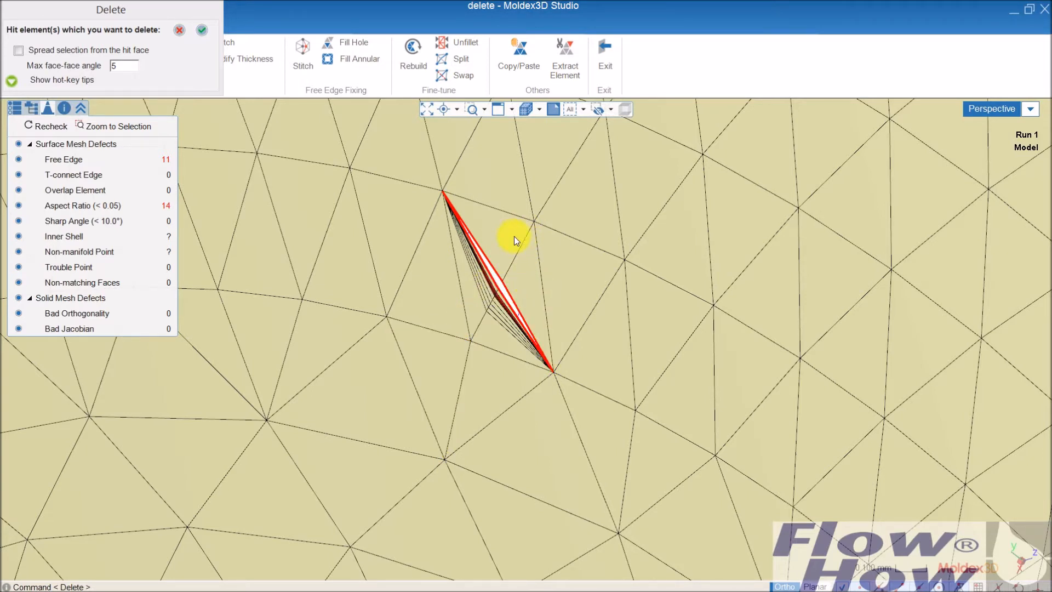
{"action": "left_click_drag", "start_coordinate": [514, 236], "coordinate": [475, 331]}
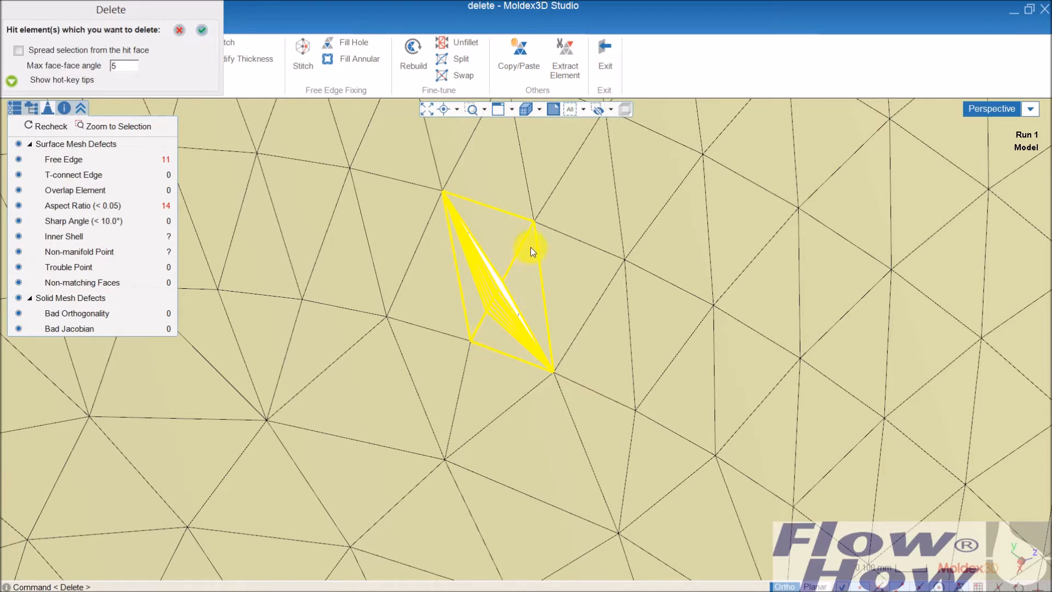
{"action": "left_click_drag", "start_coordinate": [569, 203], "coordinate": [420, 425]}
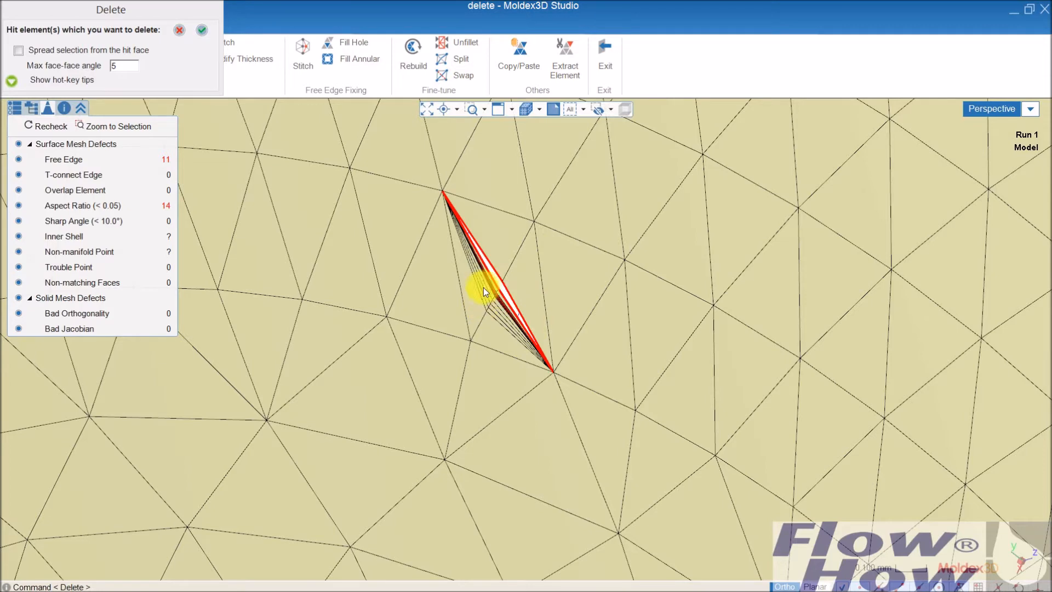
{"action": "left_click", "coordinate": [182, 32]}
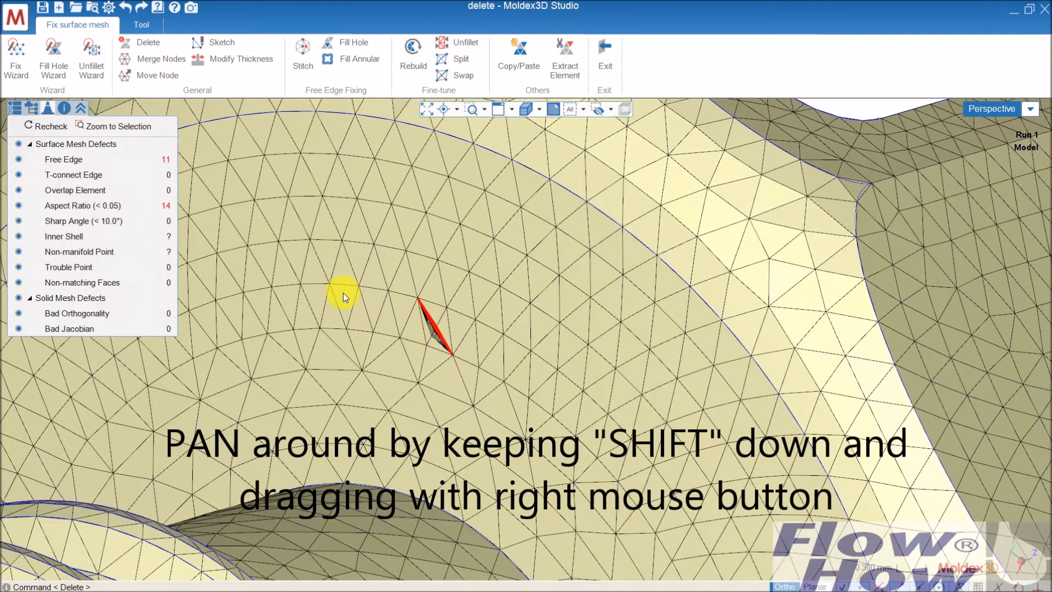
Step: Examine the flat end face, the inside of the part and the mesh defects at the floor of the central bore
{"action": "right_click_drag", "start_coordinate": [330, 295], "coordinate": [474, 289], "text": "shift"}
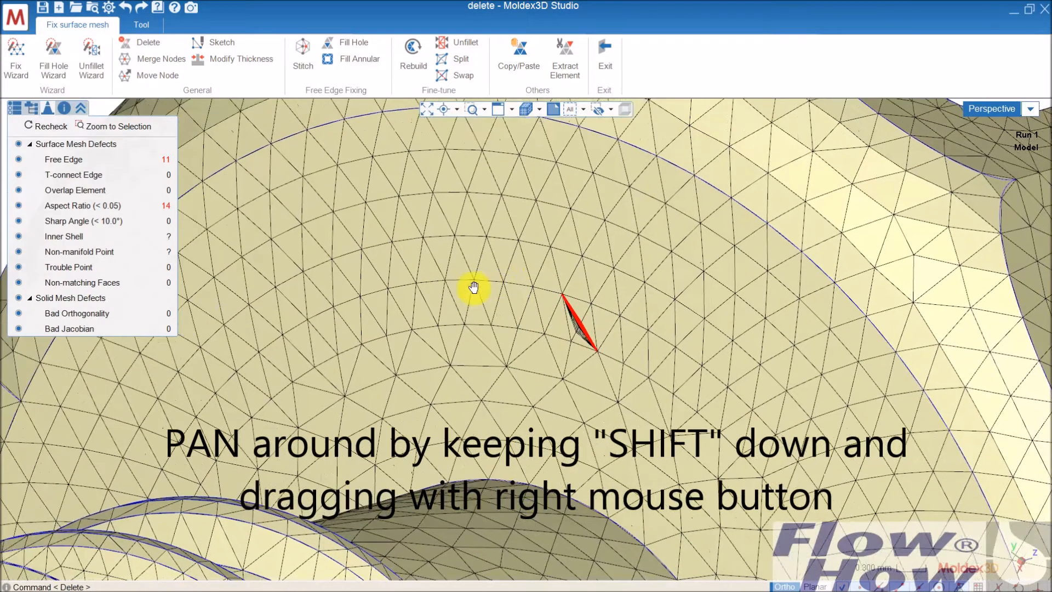
{"action": "left_click", "coordinate": [458, 110]}
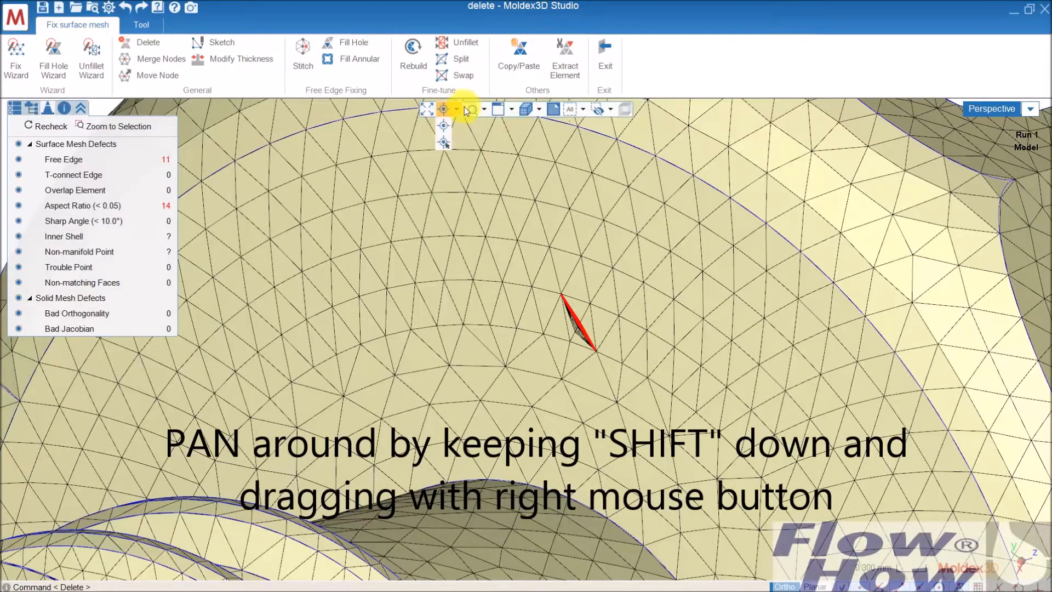
{"action": "left_click", "coordinate": [485, 111]}
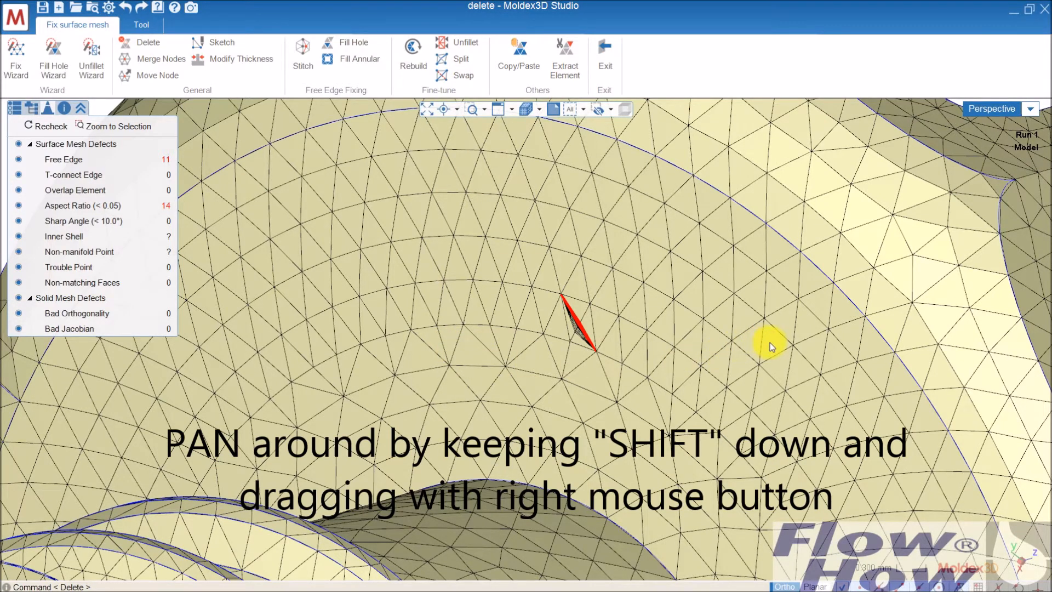
{"action": "right_click_drag", "start_coordinate": [770, 343], "coordinate": [673, 364], "text": "shift"}
{"action": "scroll", "coordinate": [582, 343], "scroll_direction": "down", "scroll_amount": 4}
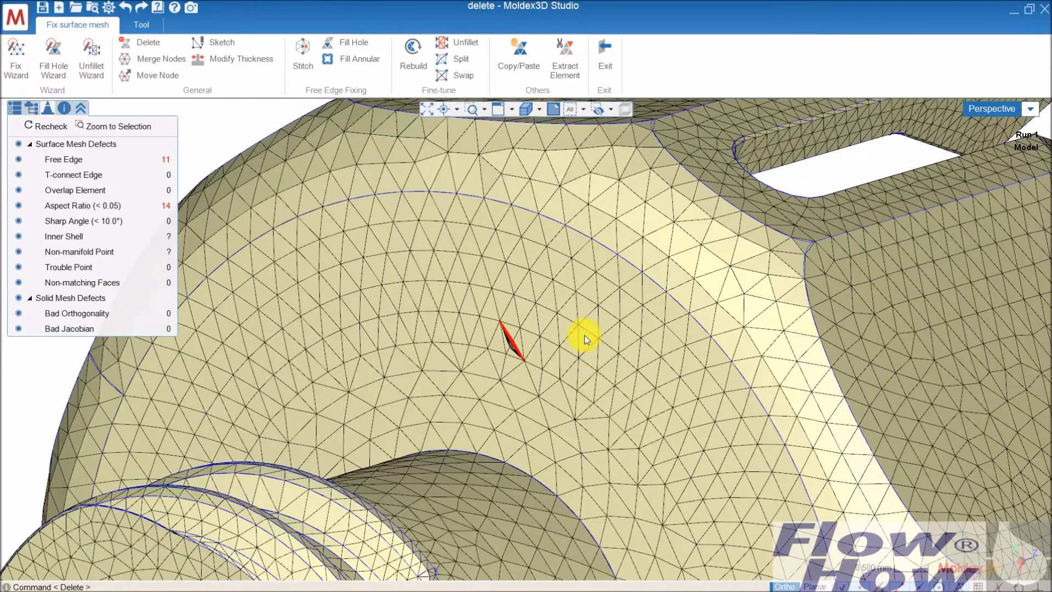
{"action": "scroll", "coordinate": [639, 310], "scroll_direction": "down", "scroll_amount": 2}
{"action": "right_click_drag", "start_coordinate": [634, 305], "coordinate": [596, 354]}
{"action": "right_click_drag", "start_coordinate": [684, 356], "coordinate": [513, 332]}
{"action": "scroll", "coordinate": [514, 331], "scroll_direction": "down", "scroll_amount": 1}
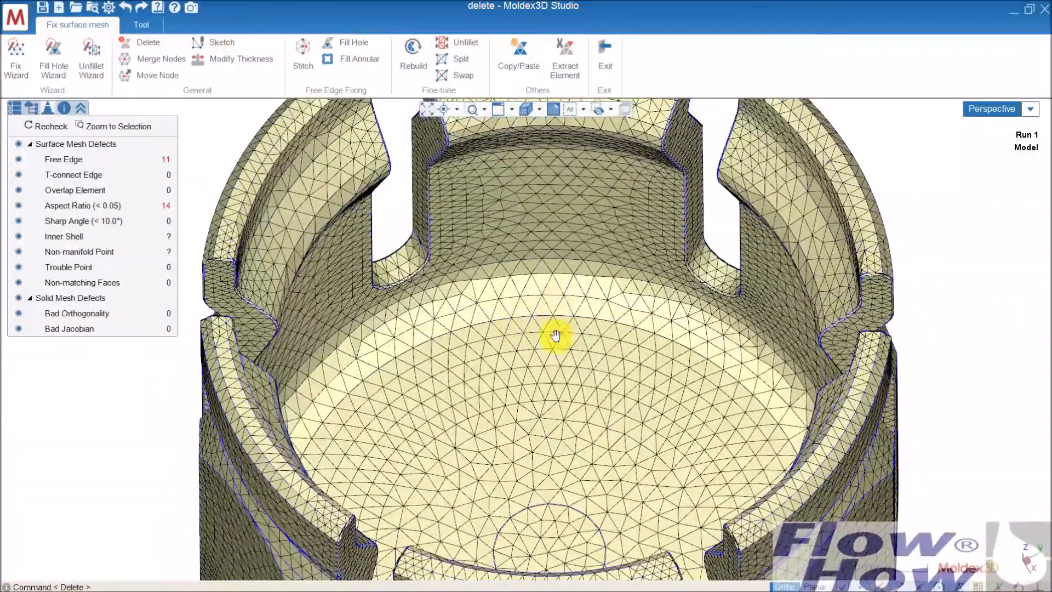
{"action": "middle_click_drag", "start_coordinate": [557, 333], "coordinate": [568, 281]}
{"action": "mouse_move", "coordinate": [568, 282]}
{"action": "right_mouse_down"}
{"action": "mouse_move", "coordinate": [575, 312]}
{"action": "mouse_move", "coordinate": [580, 282]}
{"action": "mouse_move", "coordinate": [599, 282]}
{"action": "mouse_move", "coordinate": [627, 253]}
{"action": "mouse_move", "coordinate": [618, 360]}
{"action": "mouse_move", "coordinate": [567, 387]}
{"action": "mouse_move", "coordinate": [608, 356]}
{"action": "right_mouse_up"}
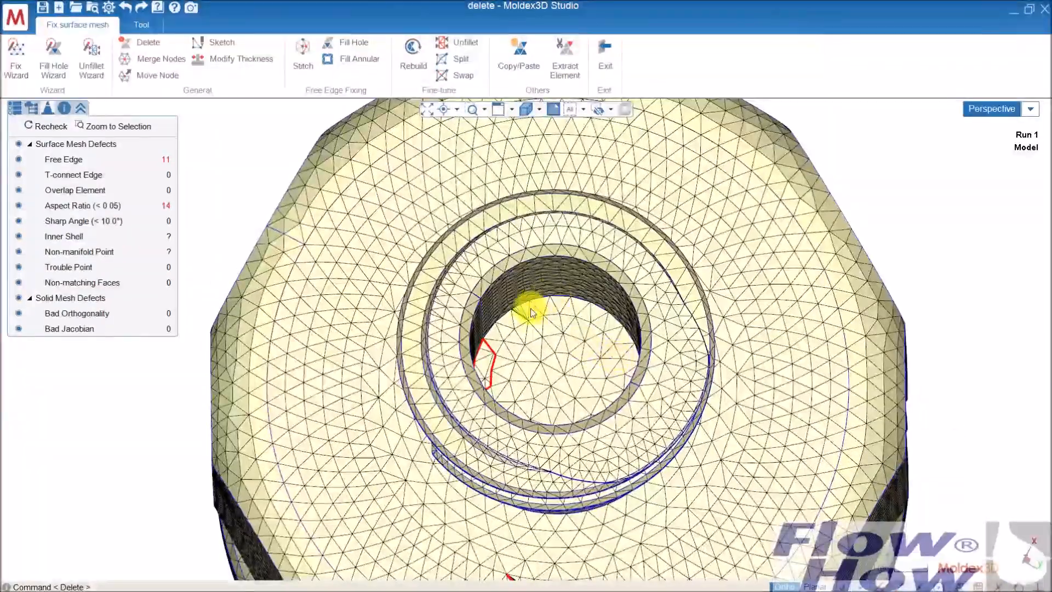
{"action": "scroll", "coordinate": [528, 317], "scroll_direction": "up", "scroll_amount": 8}
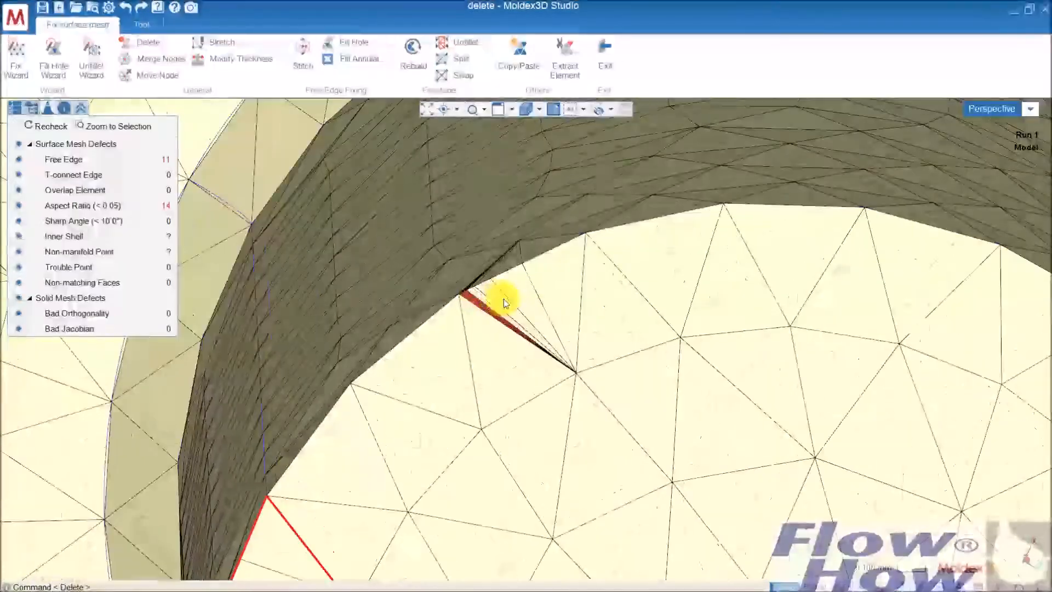
{"action": "mouse_move", "coordinate": [504, 302]}
{"action": "right_mouse_down"}
{"action": "mouse_move", "coordinate": [601, 338]}
{"action": "mouse_move", "coordinate": [564, 324]}
{"action": "right_mouse_up"}
{"action": "scroll", "coordinate": [551, 321], "scroll_direction": "down", "scroll_amount": 6}
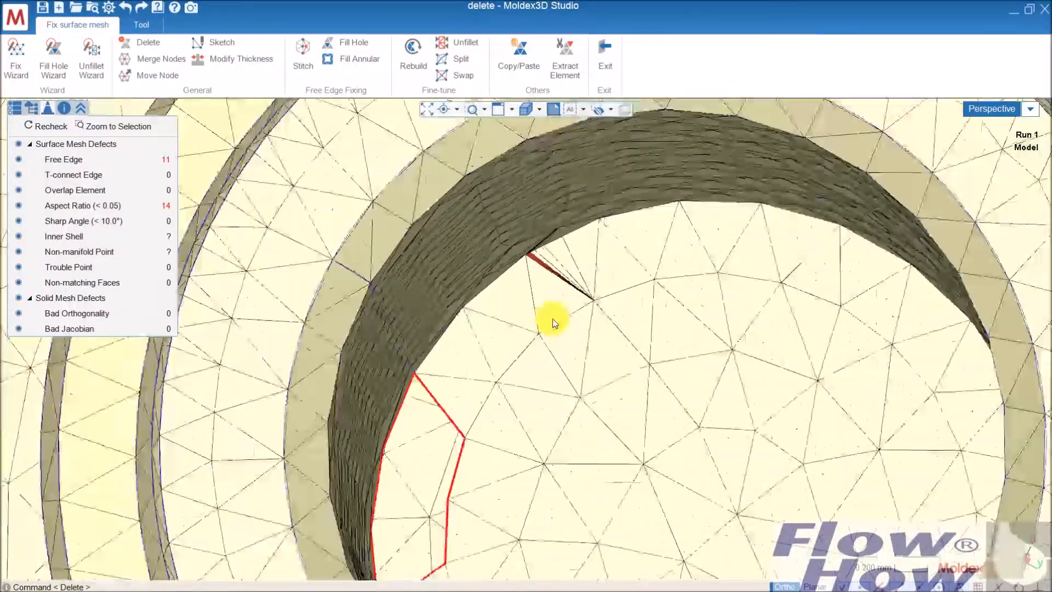
{"action": "scroll", "coordinate": [562, 318], "scroll_direction": "down", "scroll_amount": 5}
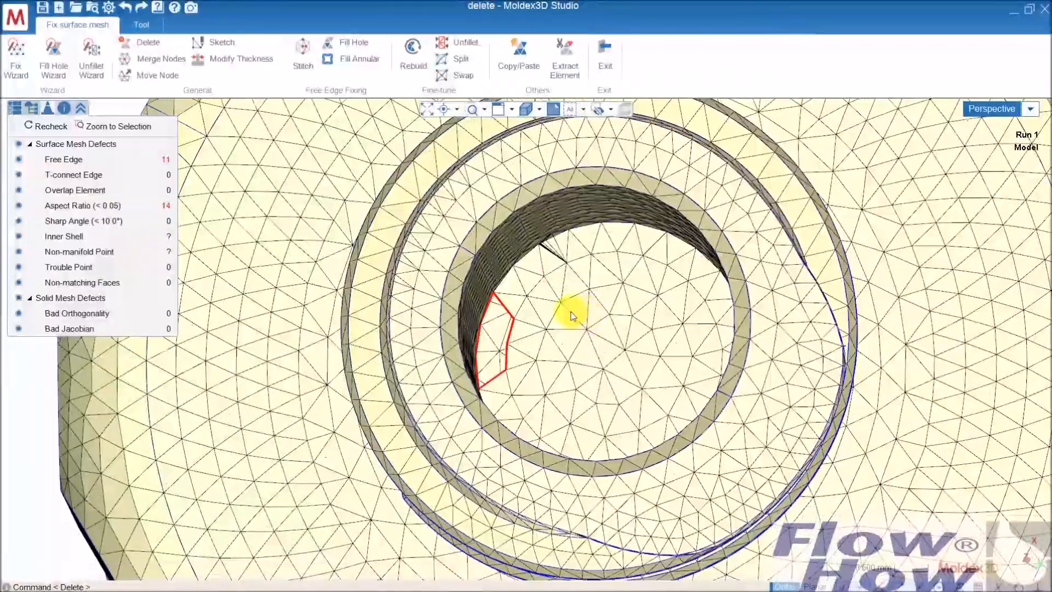
Step: Isolate the surface mesh of the central bore's wall and floor, and examine the open area at its base
{"action": "right_click_drag", "start_coordinate": [568, 282], "coordinate": [595, 299]}
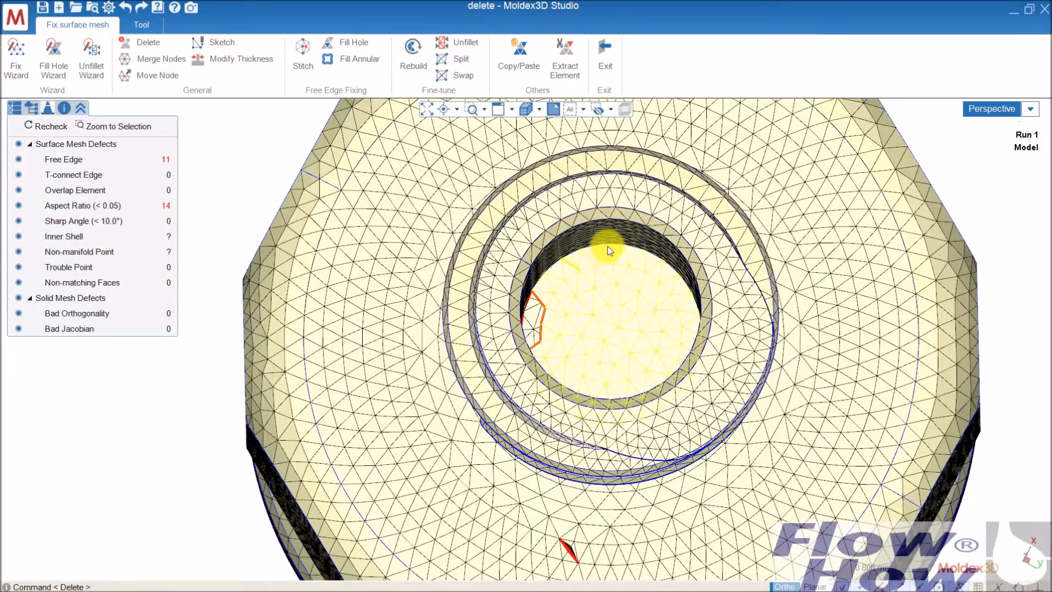
{"action": "right_click_drag", "start_coordinate": [599, 298], "coordinate": [507, 319]}
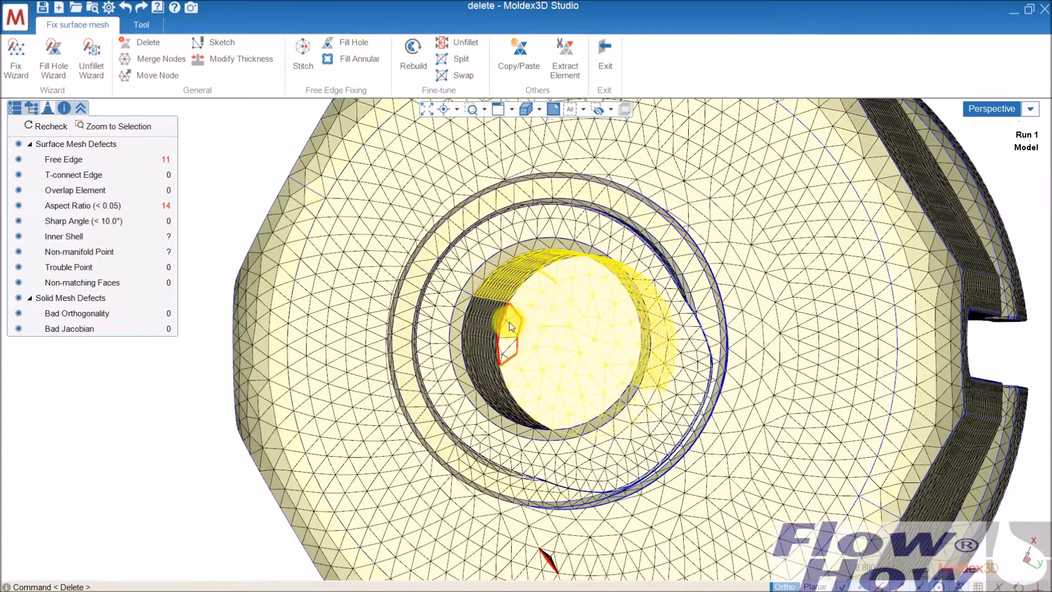
{"action": "left_click", "coordinate": [611, 111]}
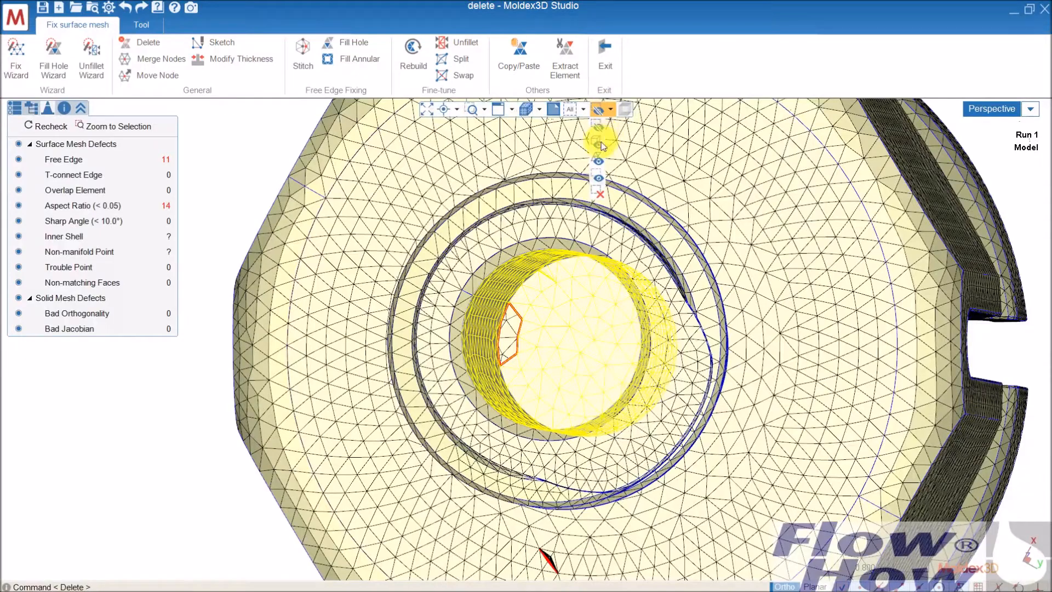
{"action": "left_click", "coordinate": [599, 176]}
{"action": "mouse_move", "coordinate": [575, 204]}
{"action": "right_mouse_down"}
{"action": "mouse_move", "coordinate": [564, 273]}
{"action": "mouse_move", "coordinate": [623, 197]}
{"action": "mouse_move", "coordinate": [740, 265]}
{"action": "right_mouse_up"}
{"action": "mouse_move", "coordinate": [661, 387]}
{"action": "right_mouse_down"}
{"action": "mouse_move", "coordinate": [747, 254]}
{"action": "mouse_move", "coordinate": [660, 333]}
{"action": "mouse_move", "coordinate": [581, 371]}
{"action": "mouse_move", "coordinate": [674, 318]}
{"action": "mouse_move", "coordinate": [633, 296]}
{"action": "mouse_move", "coordinate": [577, 376]}
{"action": "mouse_move", "coordinate": [521, 312]}
{"action": "mouse_move", "coordinate": [568, 363]}
{"action": "mouse_move", "coordinate": [594, 373]}
{"action": "mouse_move", "coordinate": [647, 338]}
{"action": "mouse_move", "coordinate": [535, 400]}
{"action": "mouse_move", "coordinate": [563, 423]}
{"action": "mouse_move", "coordinate": [516, 442]}
{"action": "mouse_move", "coordinate": [680, 331]}
{"action": "mouse_move", "coordinate": [524, 160]}
{"action": "right_mouse_up"}
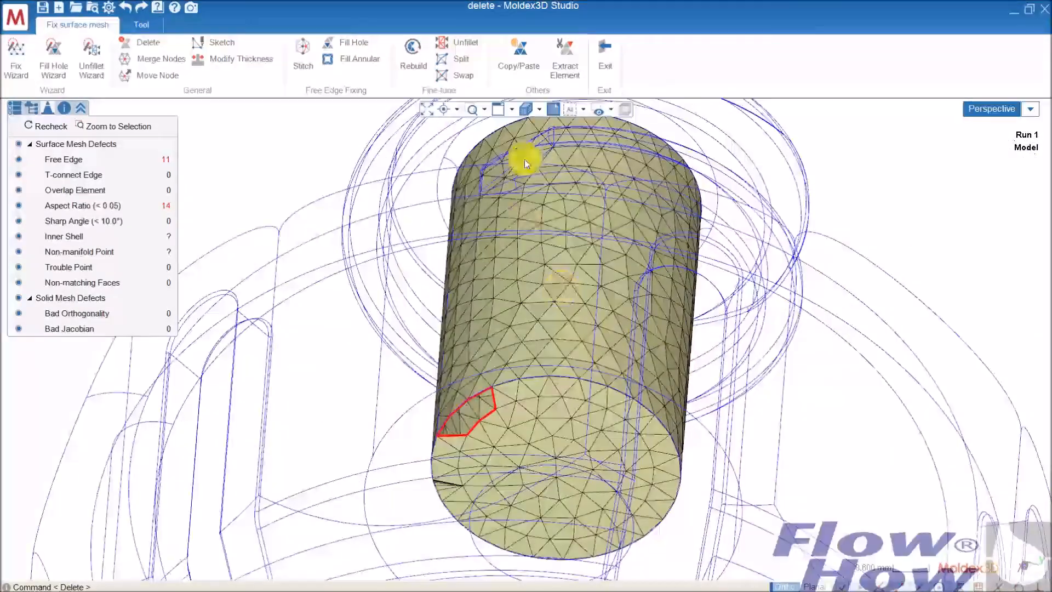
Step: Show the part's hidden mesh again and limit the selection filter to mesh objects, with the central bore facing the view
{"action": "left_click", "coordinate": [611, 110]}
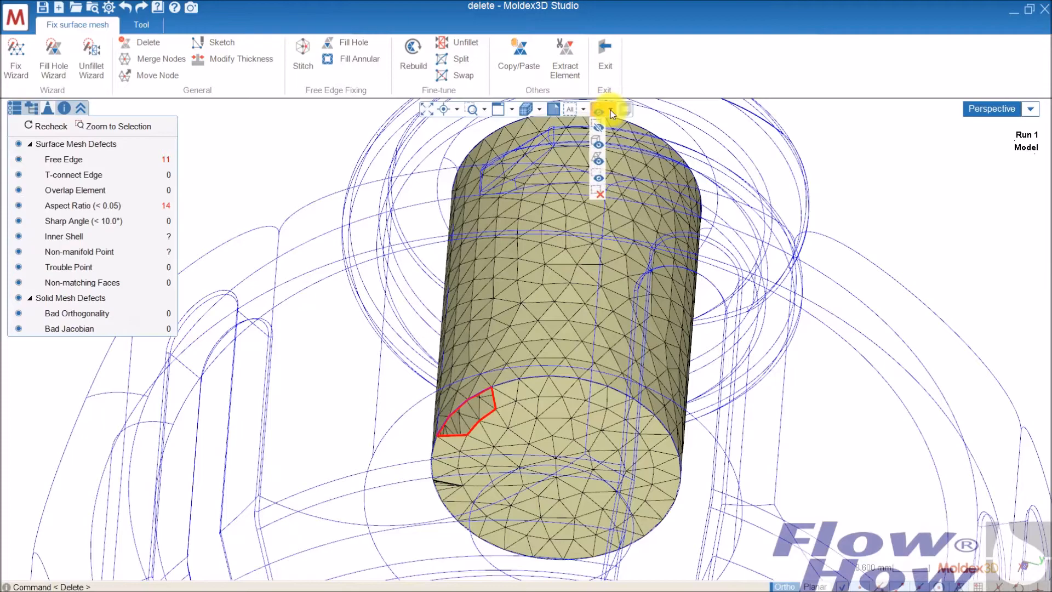
{"action": "left_click", "coordinate": [598, 160]}
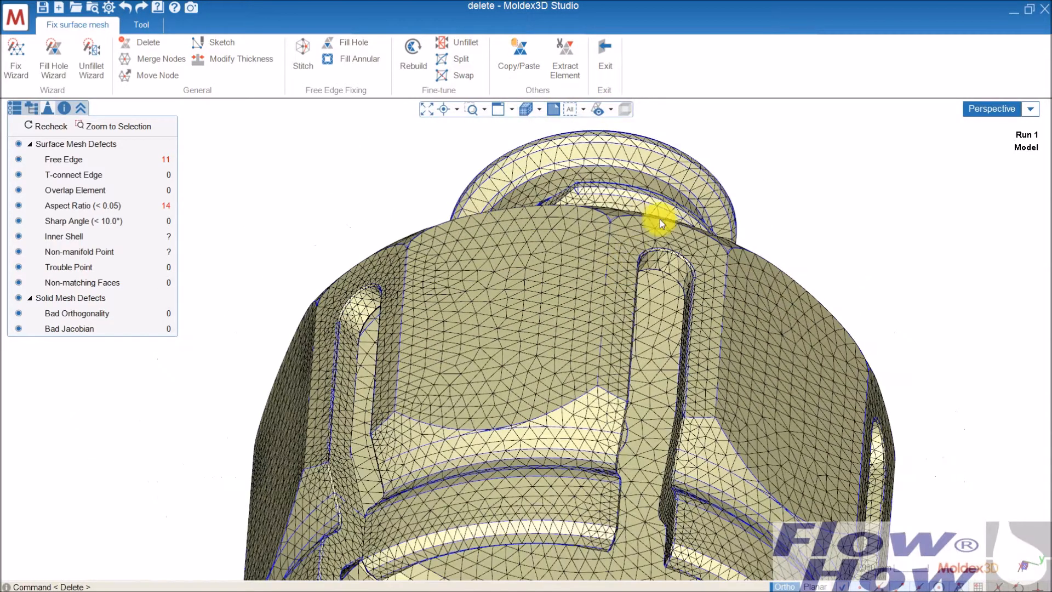
{"action": "middle_click_drag", "start_coordinate": [659, 220], "coordinate": [540, 404]}
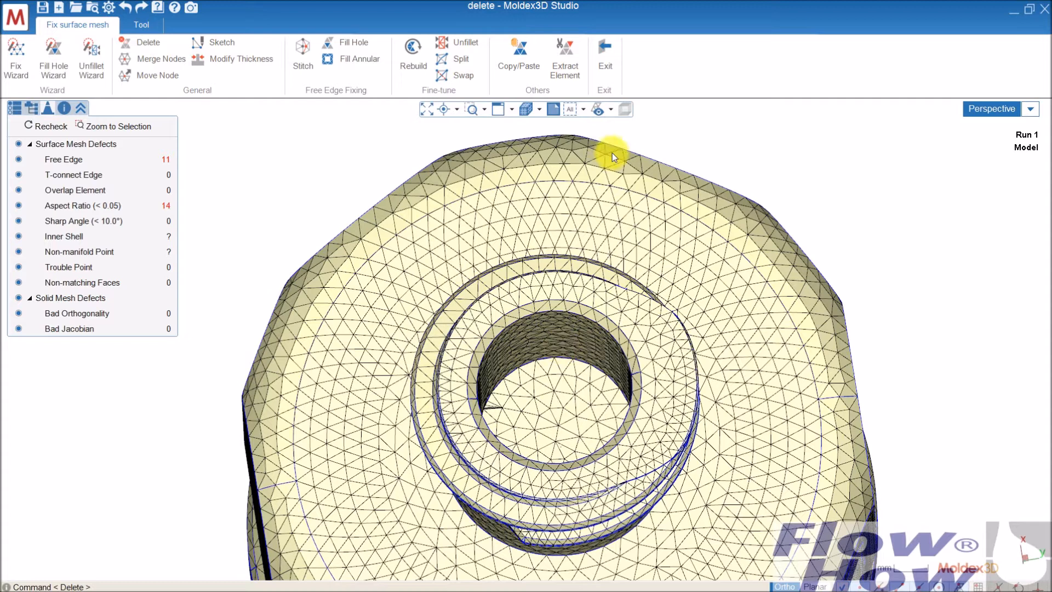
{"action": "left_click", "coordinate": [611, 110]}
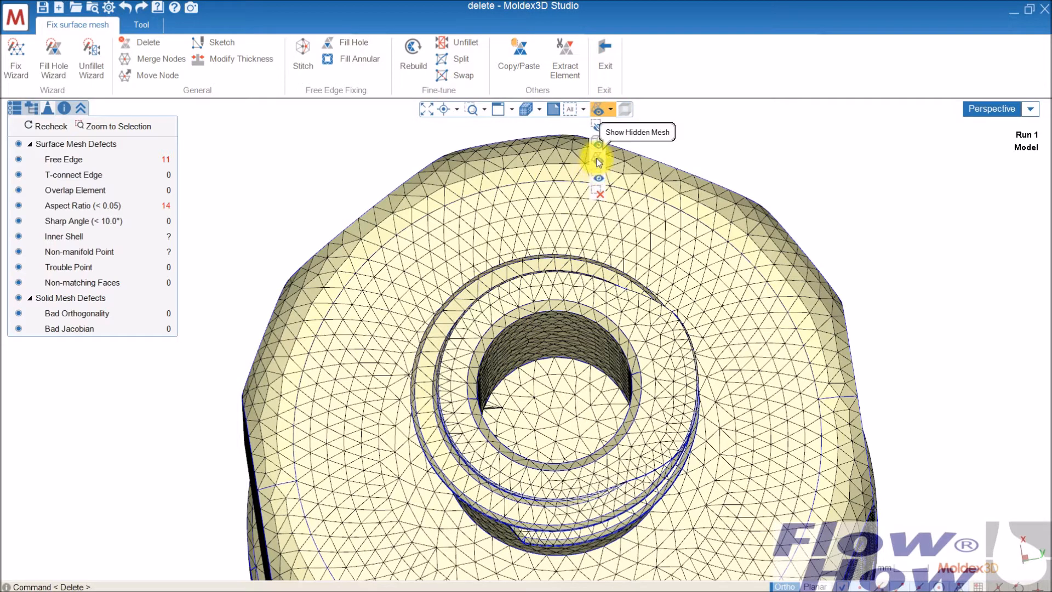
{"action": "left_click", "coordinate": [584, 110]}
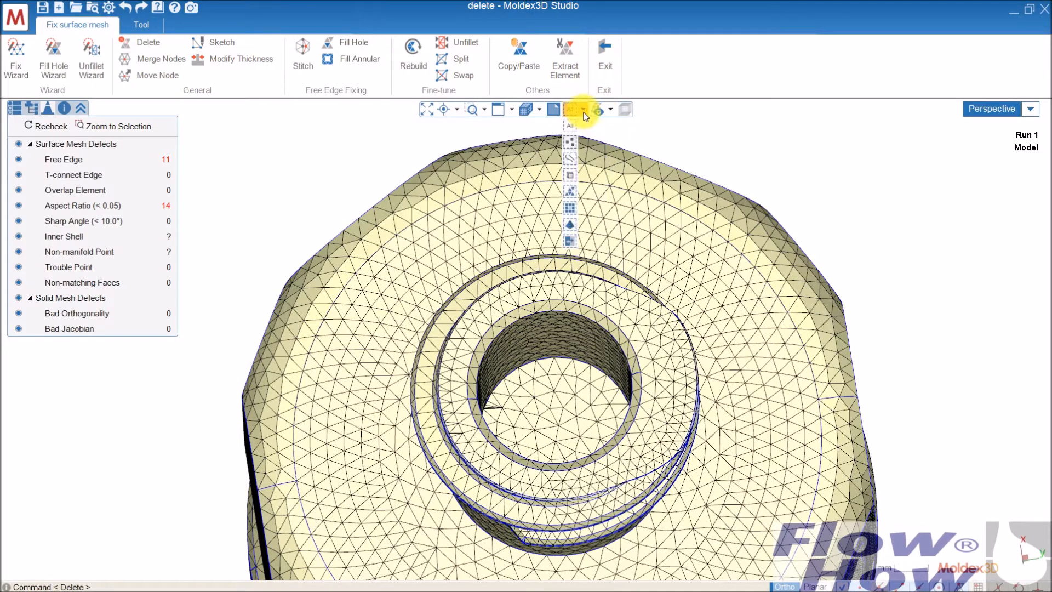
{"action": "left_click", "coordinate": [570, 210]}
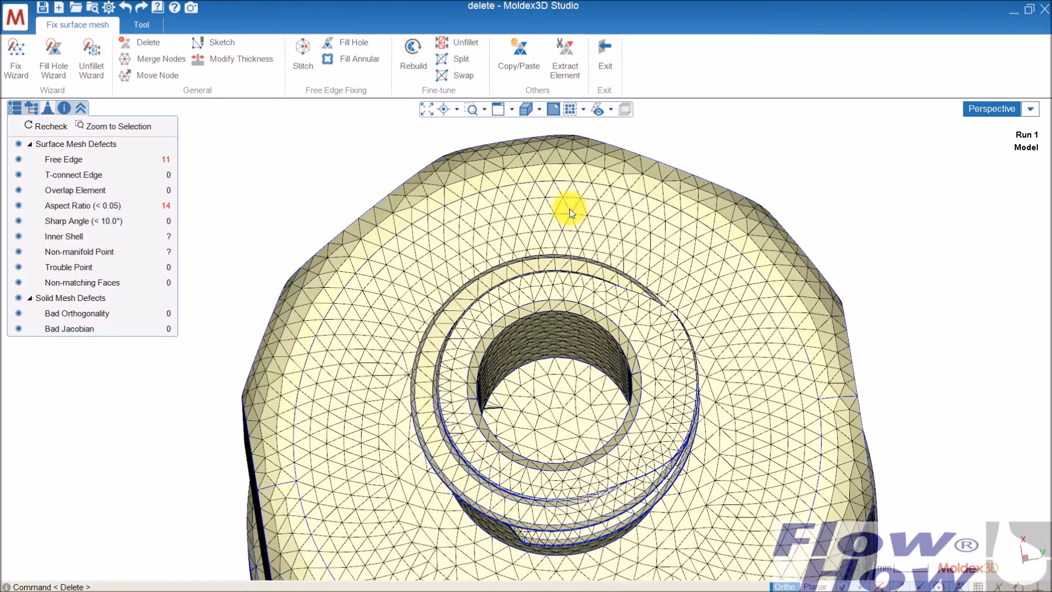
Step: Select the central bore's surface mesh and extend the selection to neighbouring surface meshes until it covers the whole threaded neck
{"action": "left_click", "coordinate": [544, 384]}
{"action": "mouse_move", "coordinate": [570, 364]}
{"action": "middle_mouse_down"}
{"action": "mouse_move", "coordinate": [574, 377]}
{"action": "mouse_move", "coordinate": [575, 366]}
{"action": "middle_mouse_up"}
{"action": "left_click", "coordinate": [570, 111]}
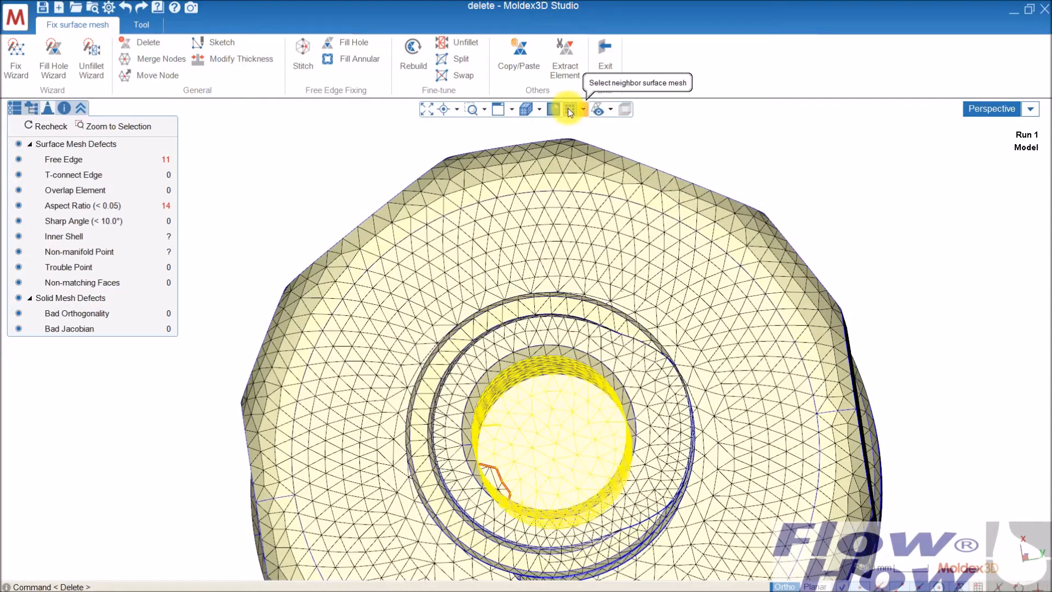
{"action": "middle_click_drag", "start_coordinate": [594, 416], "coordinate": [578, 324]}
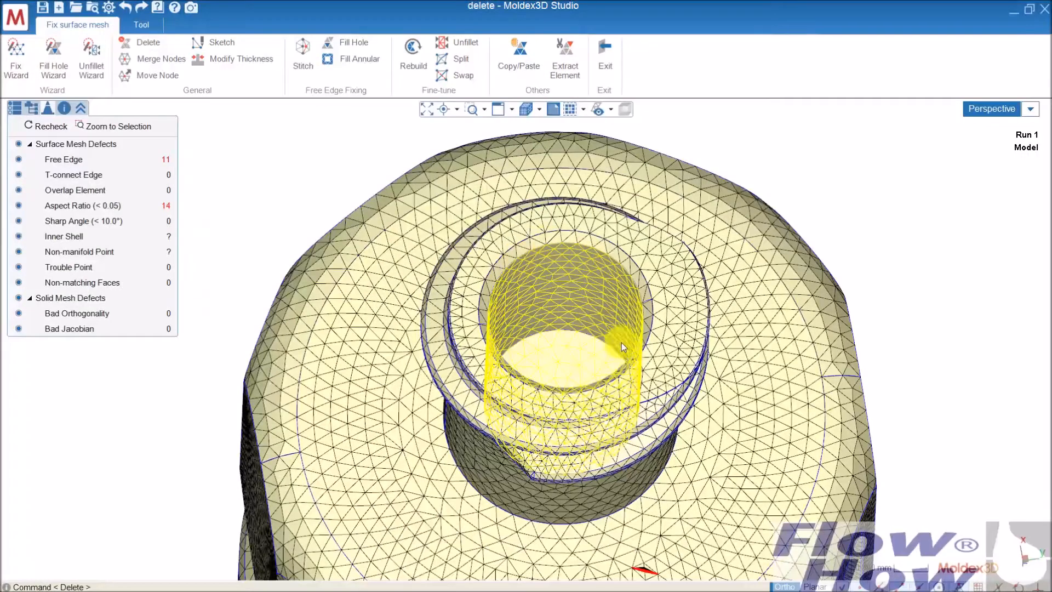
{"action": "left_click", "coordinate": [571, 109]}
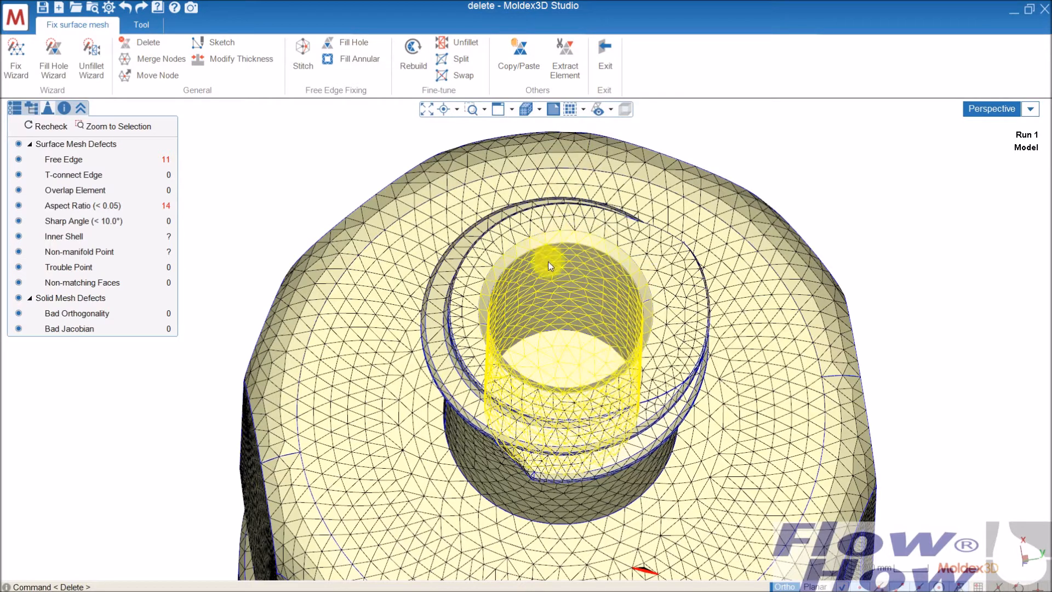
{"action": "left_click", "coordinate": [571, 110]}
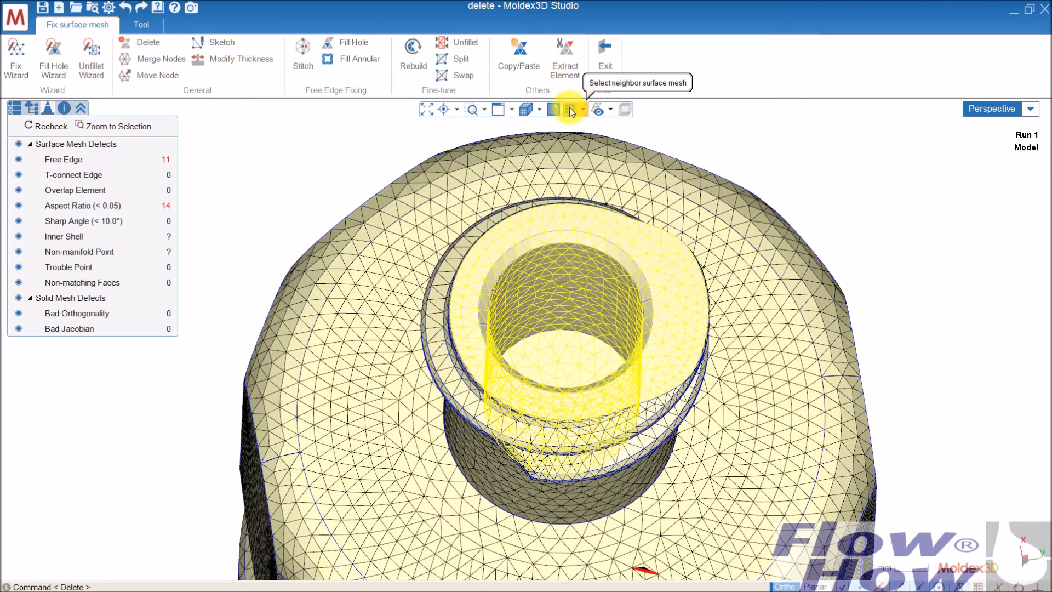
{"action": "left_click", "coordinate": [571, 110]}
{"action": "left_click", "coordinate": [571, 110]}
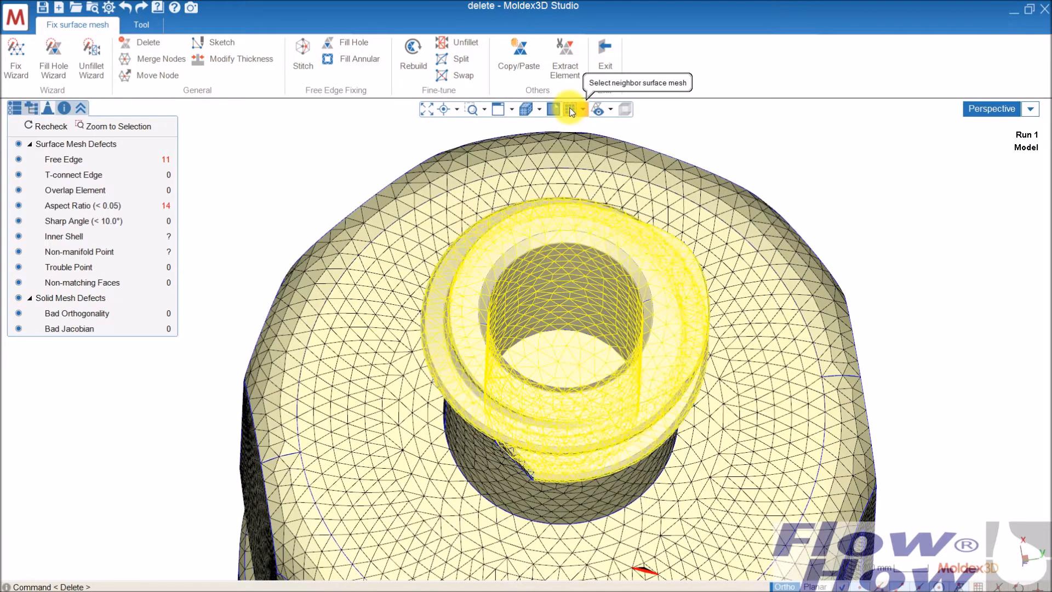
{"action": "left_click", "coordinate": [571, 110]}
{"action": "middle_click_drag", "start_coordinate": [692, 375], "coordinate": [654, 326]}
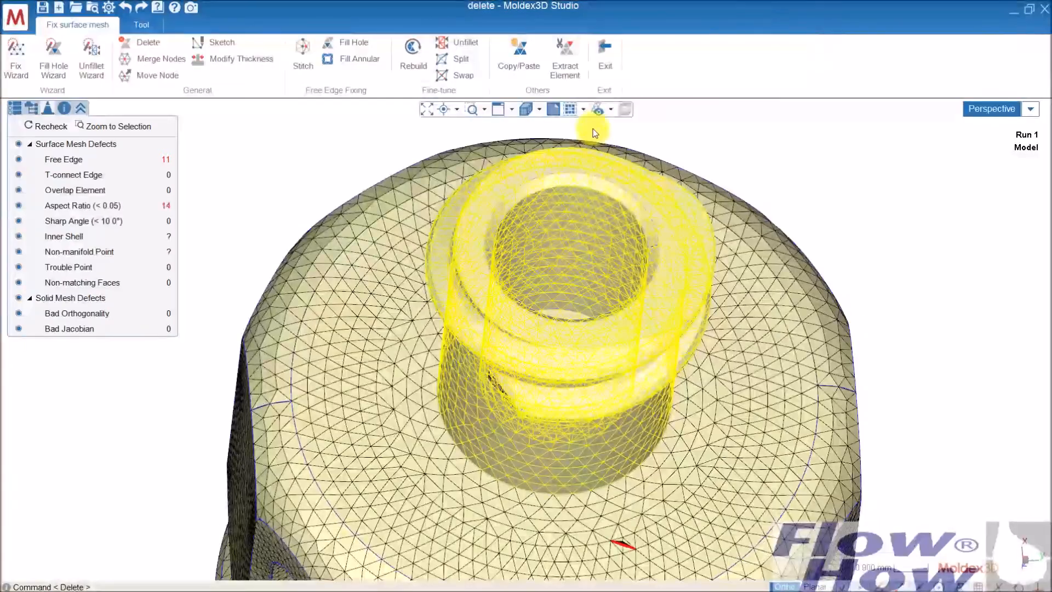
Step: Isolate the selected neck mesh by hiding the rest of the part, and clear the selection
{"action": "left_click", "coordinate": [610, 109]}
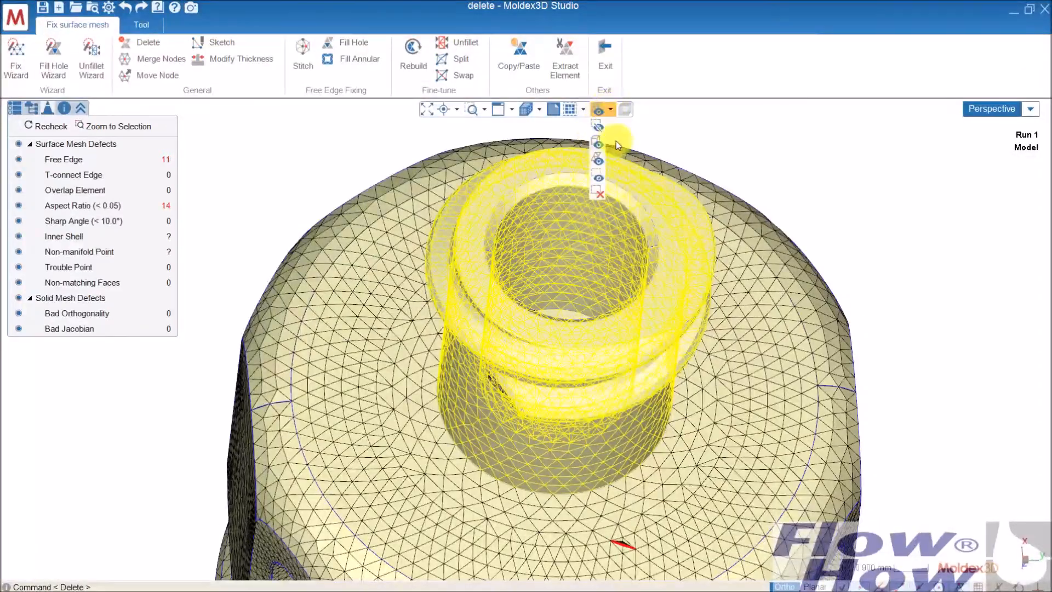
{"action": "left_click", "coordinate": [597, 179]}
{"action": "middle_click_drag", "start_coordinate": [755, 323], "coordinate": [648, 341]}
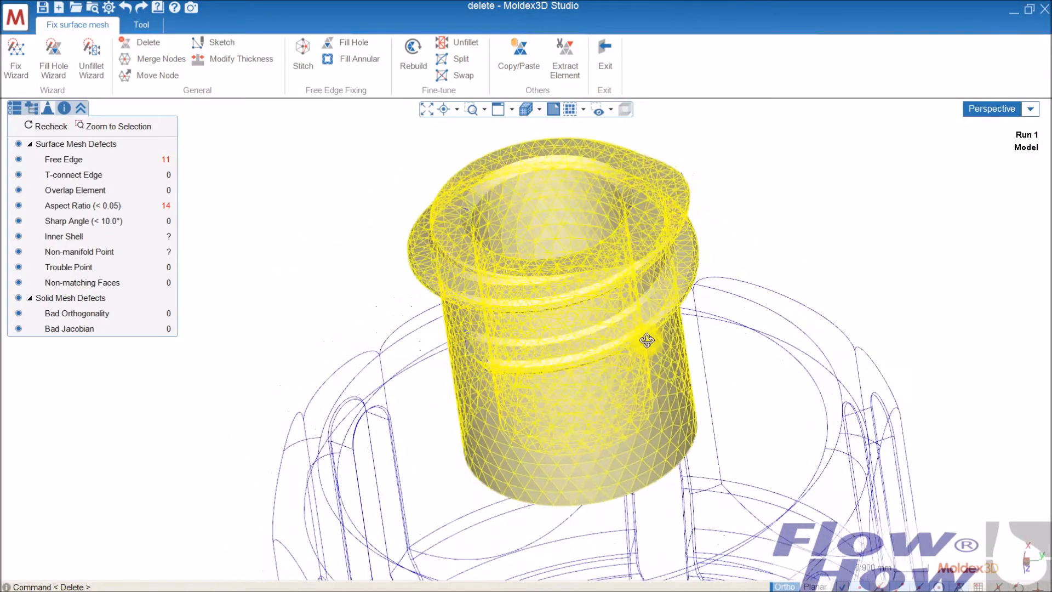
{"action": "left_click", "coordinate": [598, 109]}
{"action": "middle_click_drag", "start_coordinate": [783, 416], "coordinate": [809, 355]}
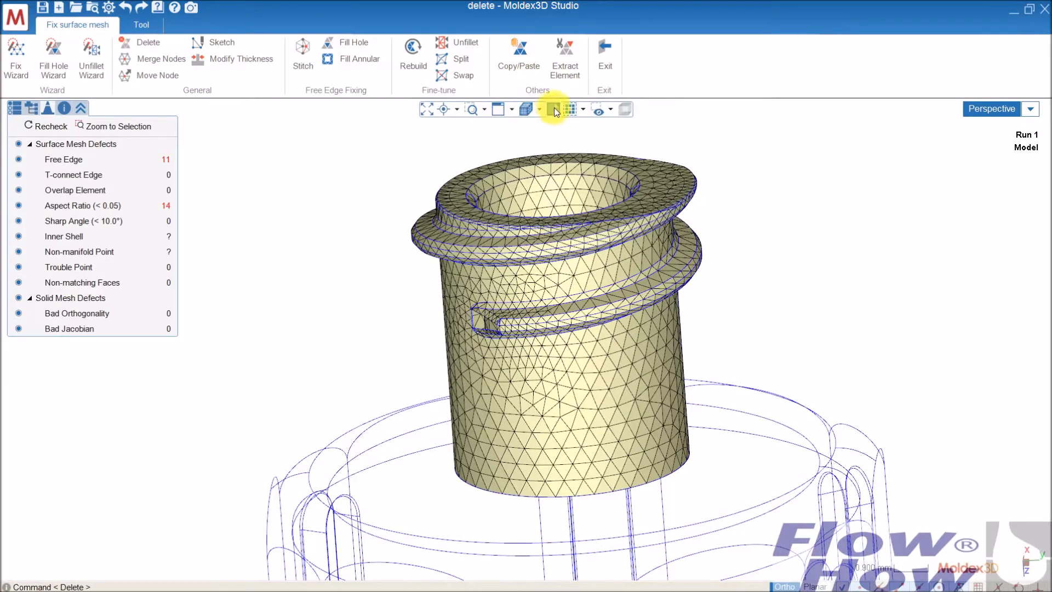
Step: Display the isolated neck as mesh lines with shaded faces and examine the free-edge opening beside the bore floor from underneath
{"action": "left_click", "coordinate": [539, 109]}
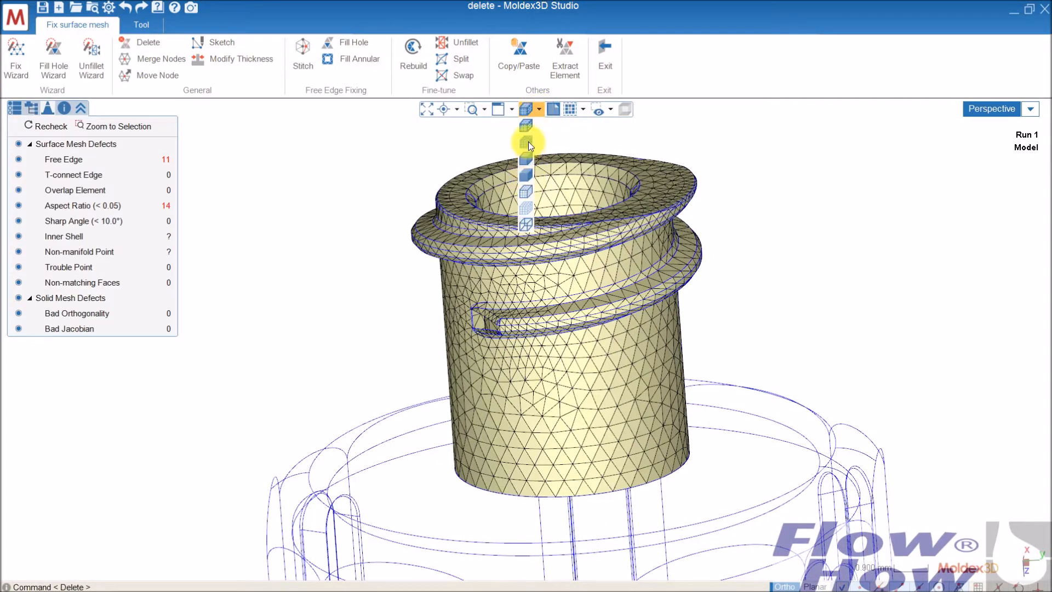
{"action": "left_click", "coordinate": [528, 143]}
{"action": "mouse_move", "coordinate": [733, 376]}
{"action": "middle_mouse_down"}
{"action": "mouse_move", "coordinate": [716, 251]}
{"action": "mouse_move", "coordinate": [709, 305]}
{"action": "mouse_move", "coordinate": [688, 203]}
{"action": "mouse_move", "coordinate": [728, 192]}
{"action": "mouse_move", "coordinate": [740, 202]}
{"action": "mouse_move", "coordinate": [719, 197]}
{"action": "mouse_move", "coordinate": [715, 214]}
{"action": "middle_mouse_up"}
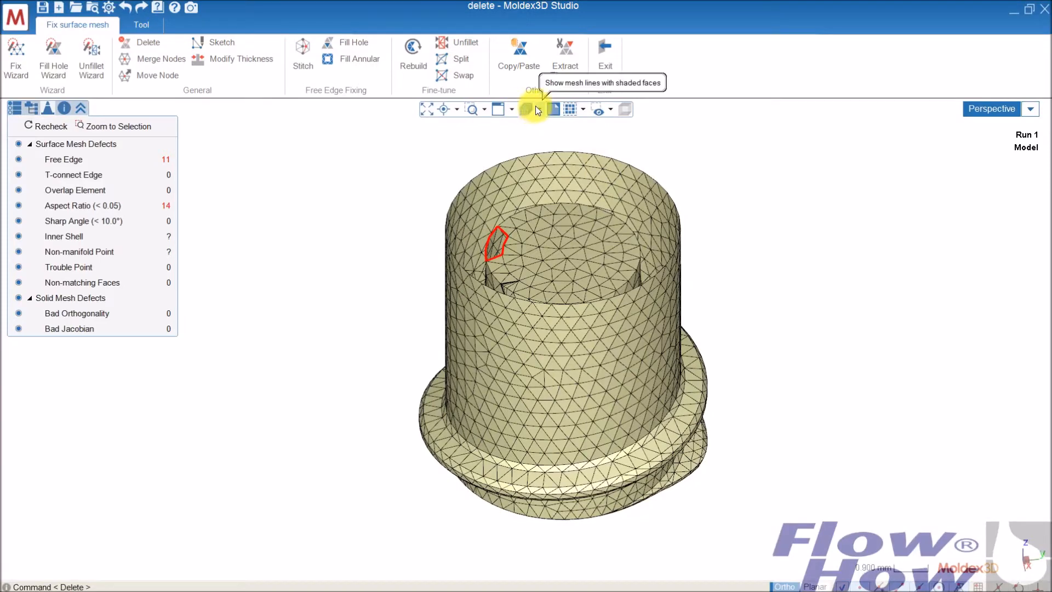
{"action": "middle_click_drag", "start_coordinate": [648, 242], "coordinate": [556, 329]}
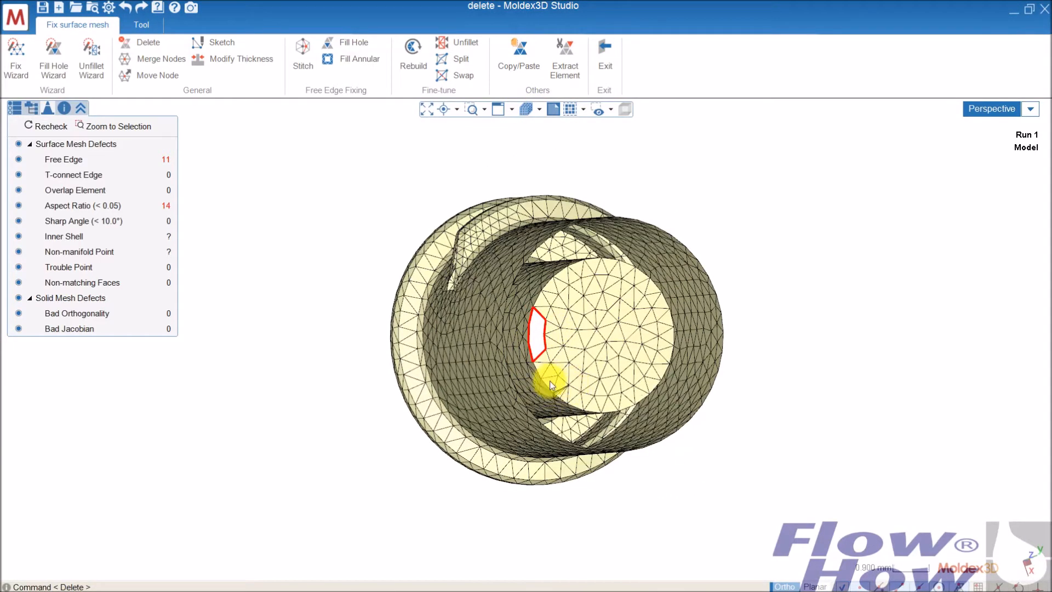
{"action": "scroll", "coordinate": [549, 377], "scroll_direction": "up", "scroll_amount": 5}
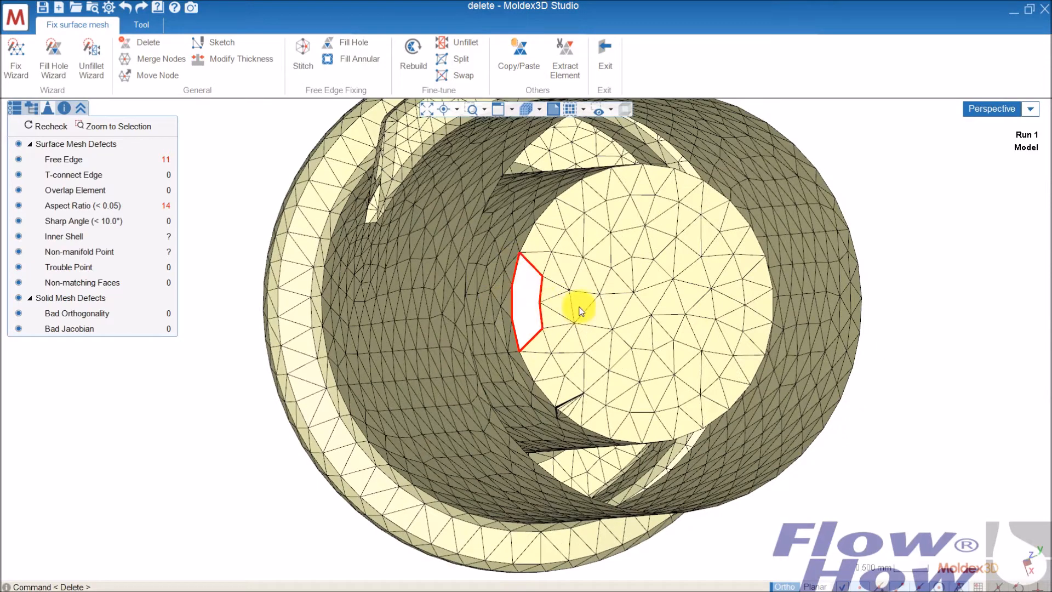
{"action": "scroll", "coordinate": [551, 309], "scroll_direction": "down", "scroll_amount": 5}
{"action": "middle_click_drag", "start_coordinate": [649, 317], "coordinate": [606, 291]}
{"action": "middle_click_drag", "start_coordinate": [652, 200], "coordinate": [649, 257]}
Step: Examine the free-edge opening beside the bore floor at close range using window zoom
{"action": "left_click", "coordinate": [486, 109]}
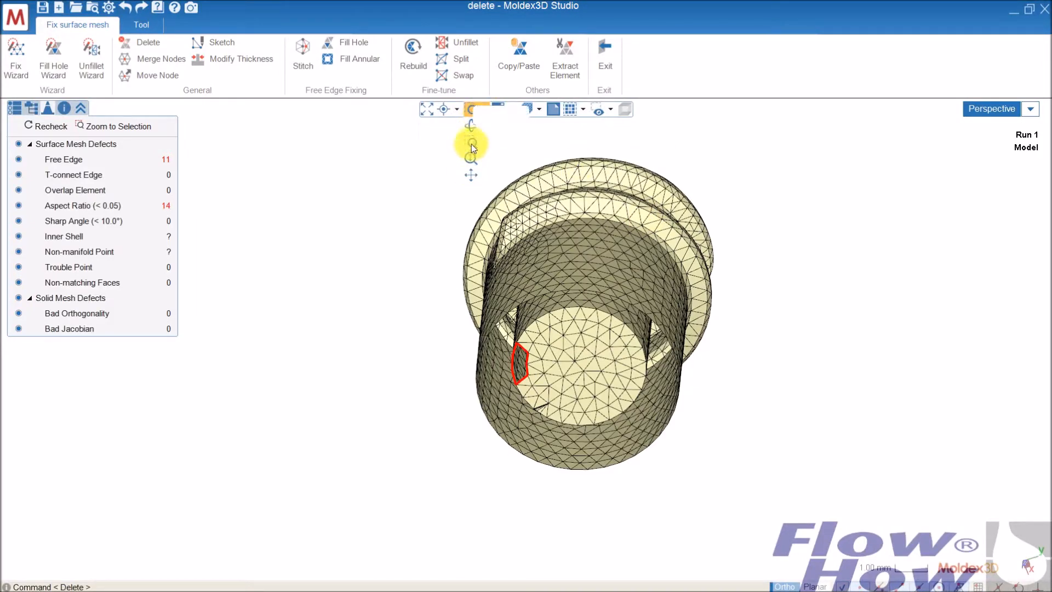
{"action": "left_click", "coordinate": [472, 141]}
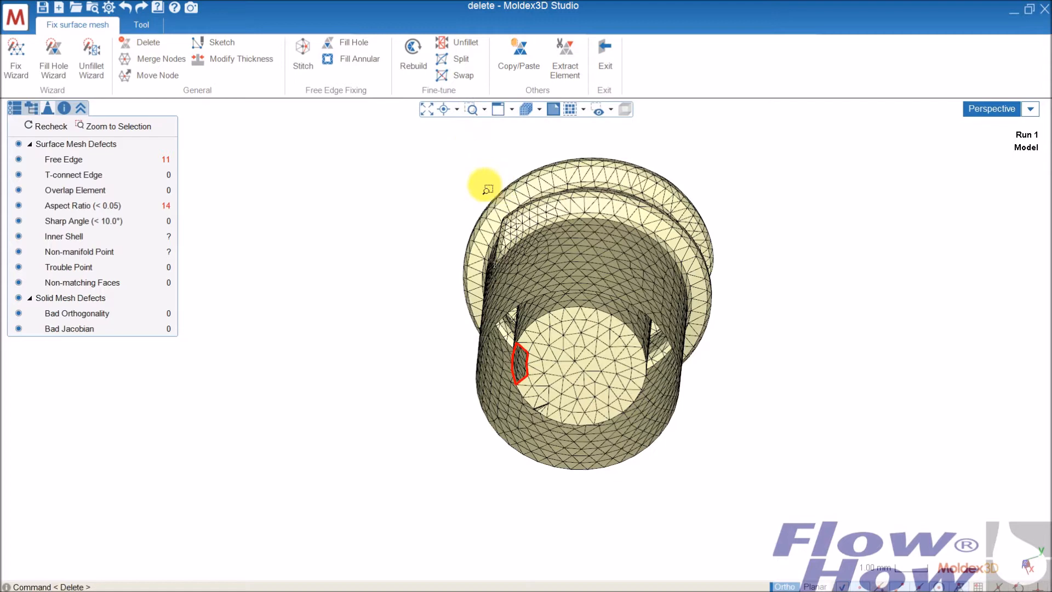
{"action": "right_click_drag", "start_coordinate": [590, 233], "coordinate": [551, 209]}
{"action": "left_click_drag", "start_coordinate": [440, 313], "coordinate": [595, 411]}
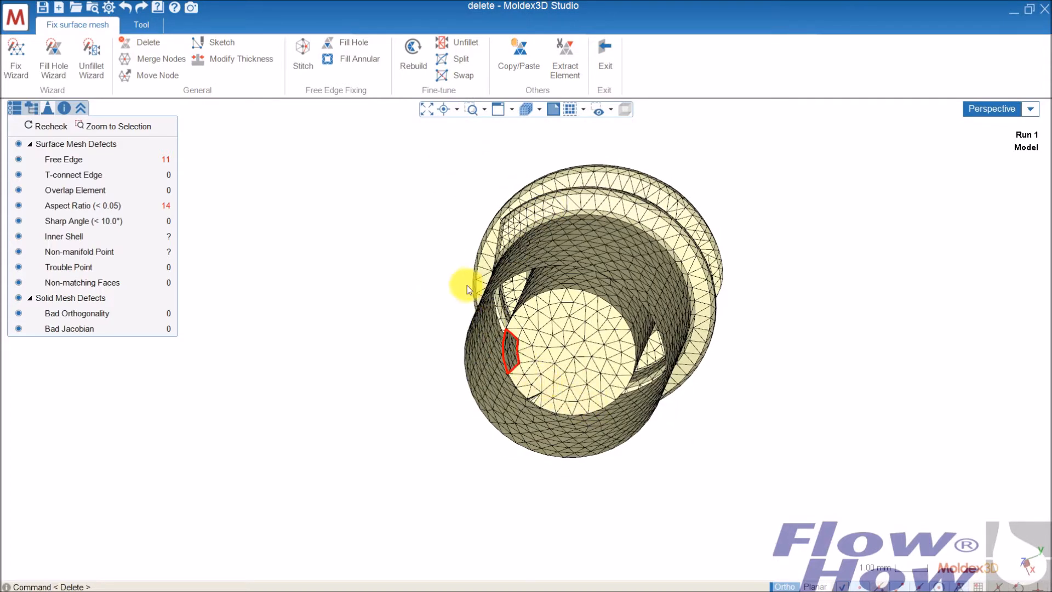
{"action": "left_click", "coordinate": [490, 292]}
{"action": "left_click", "coordinate": [886, 304]}
{"action": "left_click", "coordinate": [476, 109]}
{"action": "left_click_drag", "start_coordinate": [432, 305], "coordinate": [567, 395]}
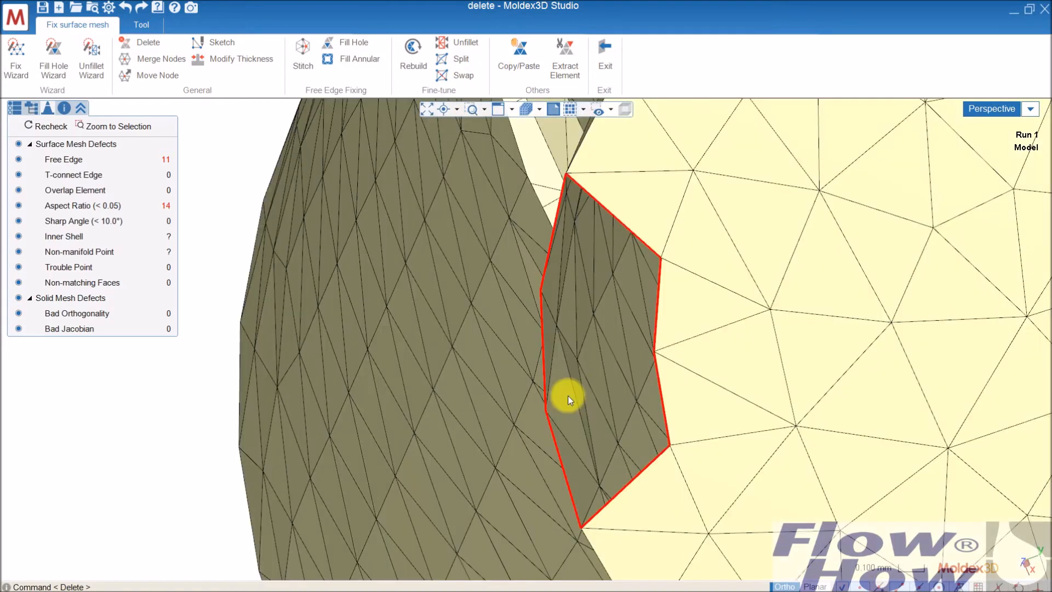
{"action": "scroll", "coordinate": [592, 307], "scroll_direction": "down", "scroll_amount": 5}
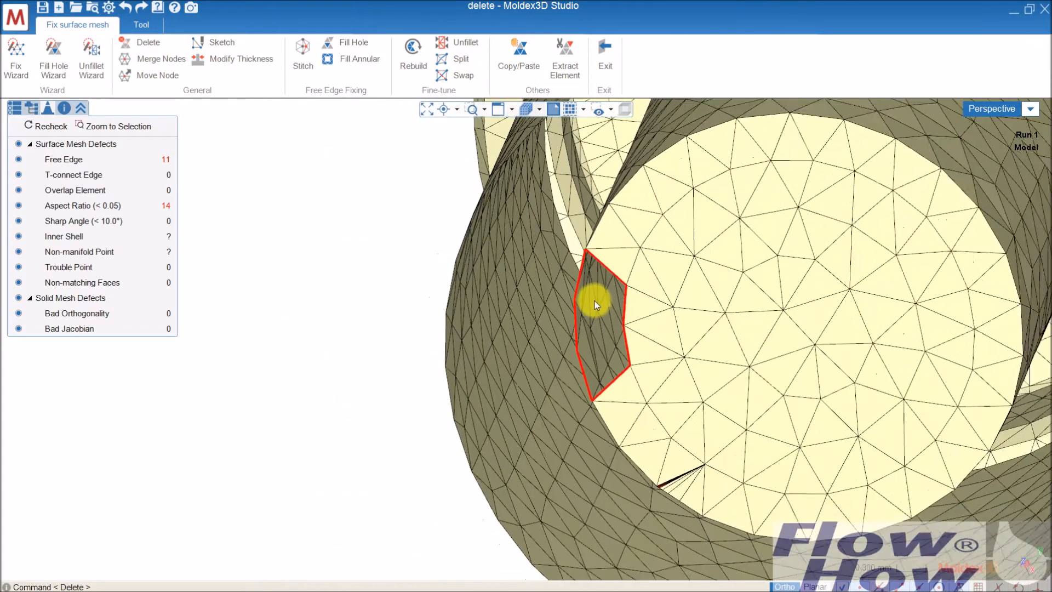
{"action": "scroll", "coordinate": [614, 299], "scroll_direction": "down", "scroll_amount": 2}
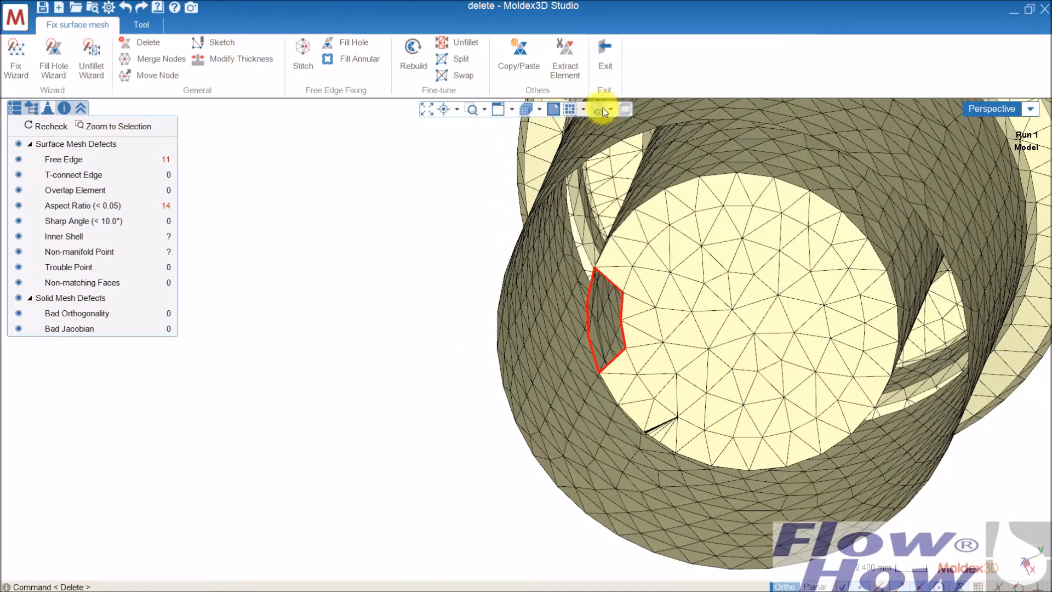
Step: Show all of the part's hidden mesh again and fit the whole part upright in the view
{"action": "left_click", "coordinate": [610, 111]}
{"action": "left_click", "coordinate": [600, 157]}
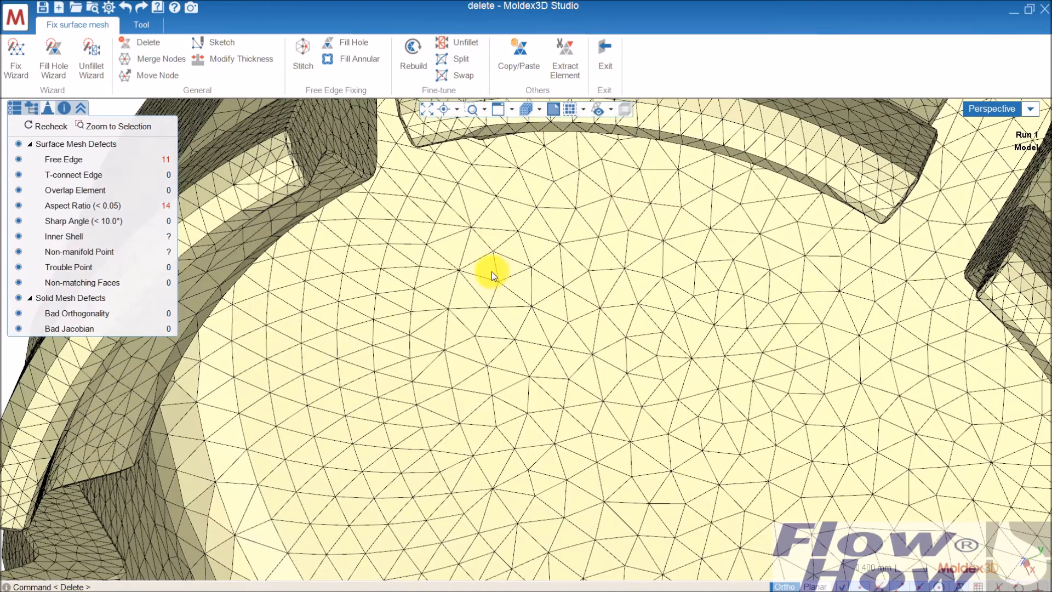
{"action": "scroll", "coordinate": [495, 265], "scroll_direction": "down", "scroll_amount": 5}
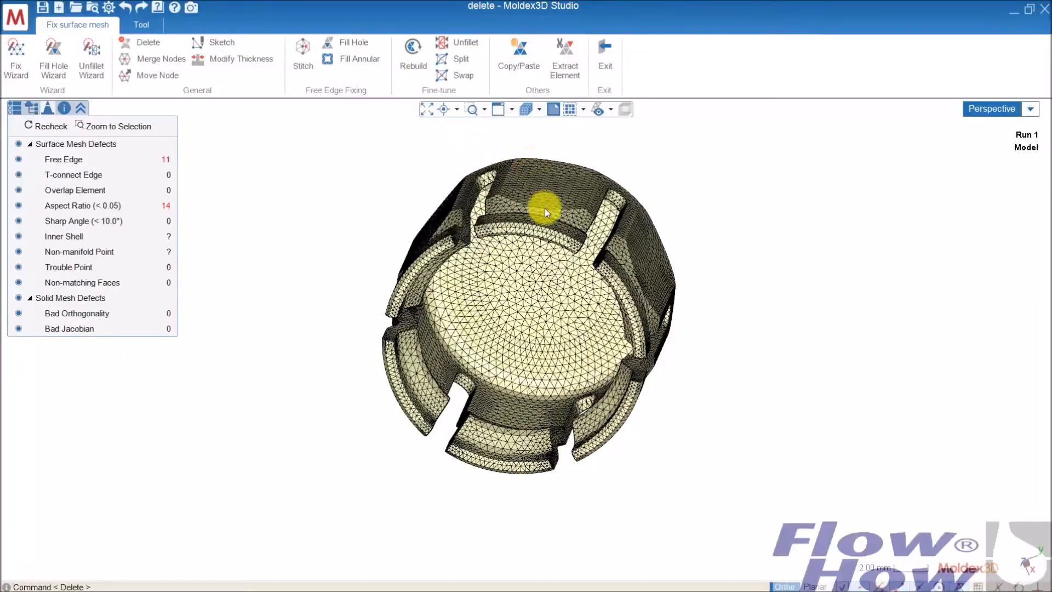
{"action": "scroll", "coordinate": [544, 209], "scroll_direction": "up", "scroll_amount": 3}
{"action": "left_click", "coordinate": [426, 109]}
{"action": "middle_click_drag", "start_coordinate": [668, 317], "coordinate": [682, 297]}
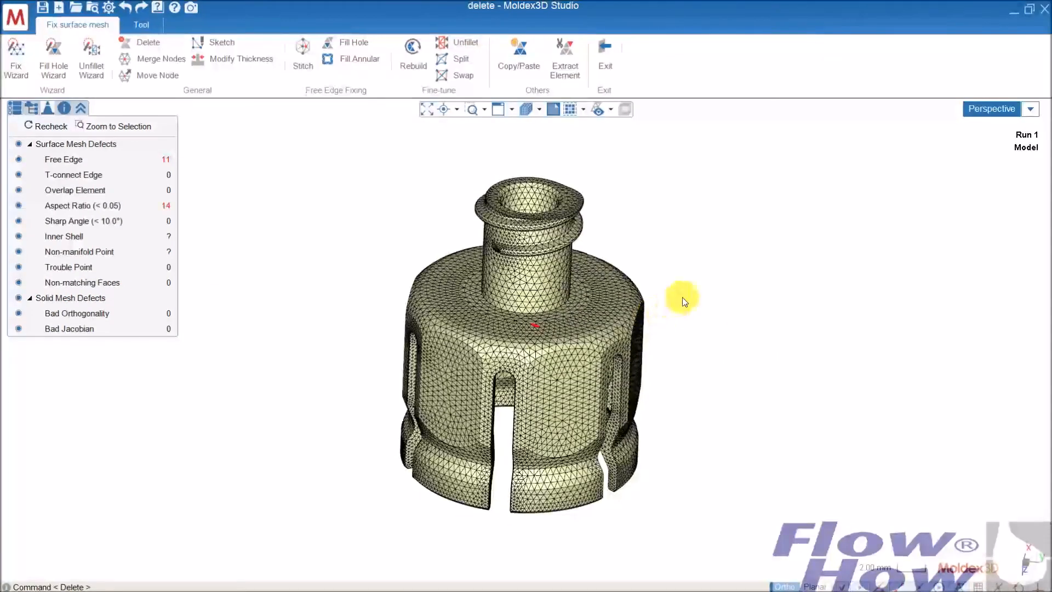